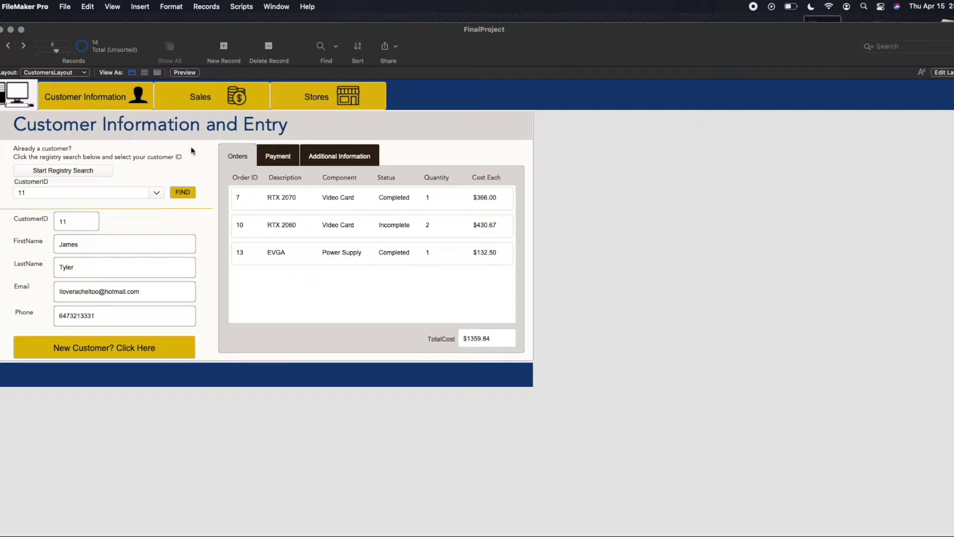
Open the File menu to reach the Manage submenu.
click(65, 6)
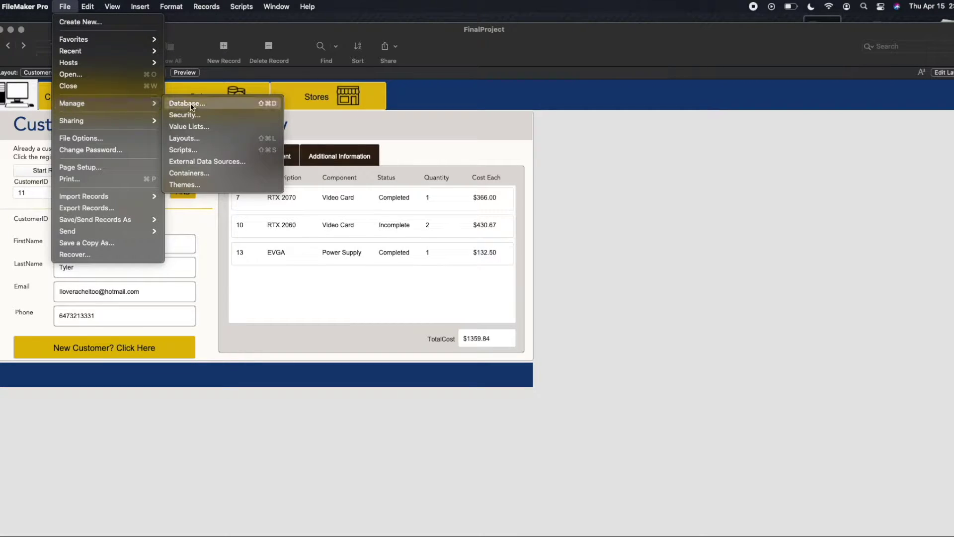
Open Manage Database to view the Customers–Purchases–Stores relationships graph, then close it with OK.
click(508, 159)
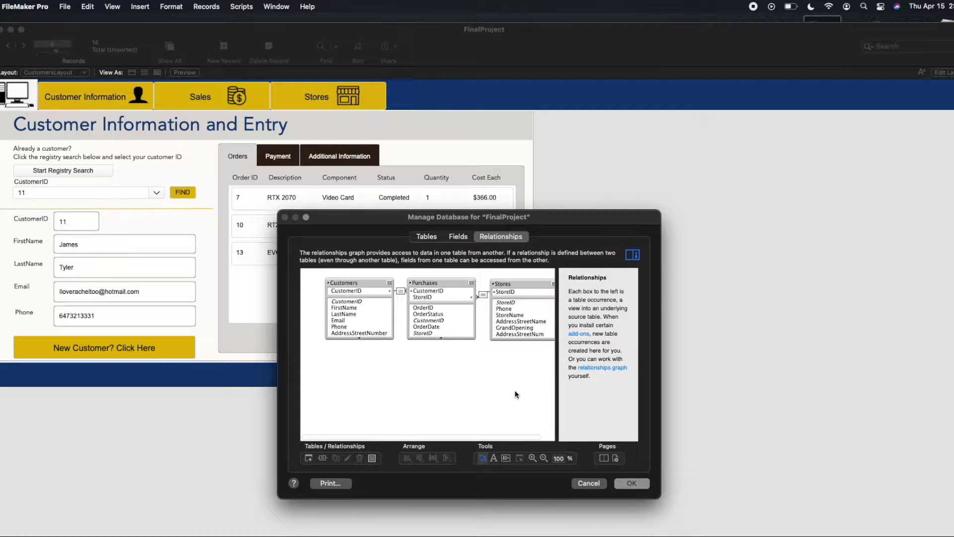
click(636, 484)
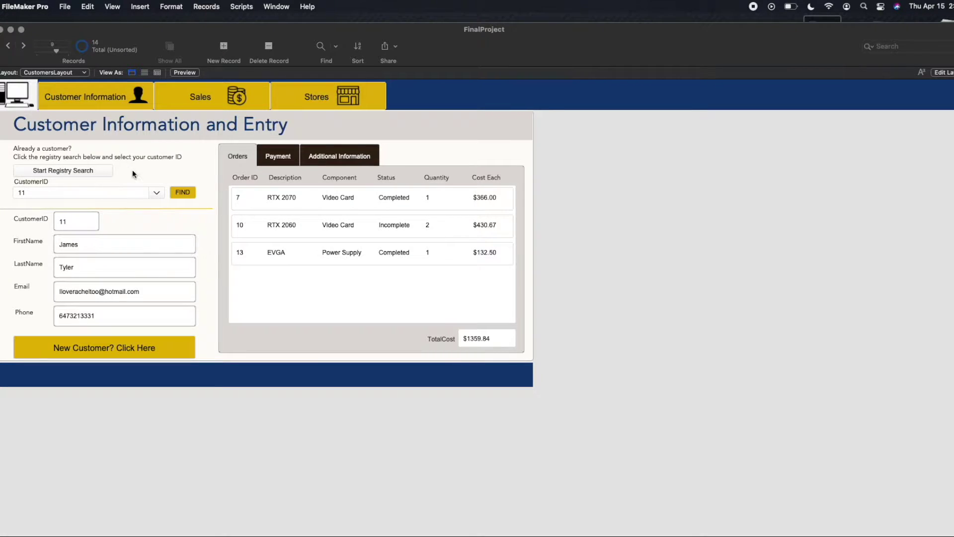
Search the registry for customer ID 5, loading their three orders totalling $2457.42.
click(98, 168)
click(156, 193)
scroll(50, 252, down, 1)
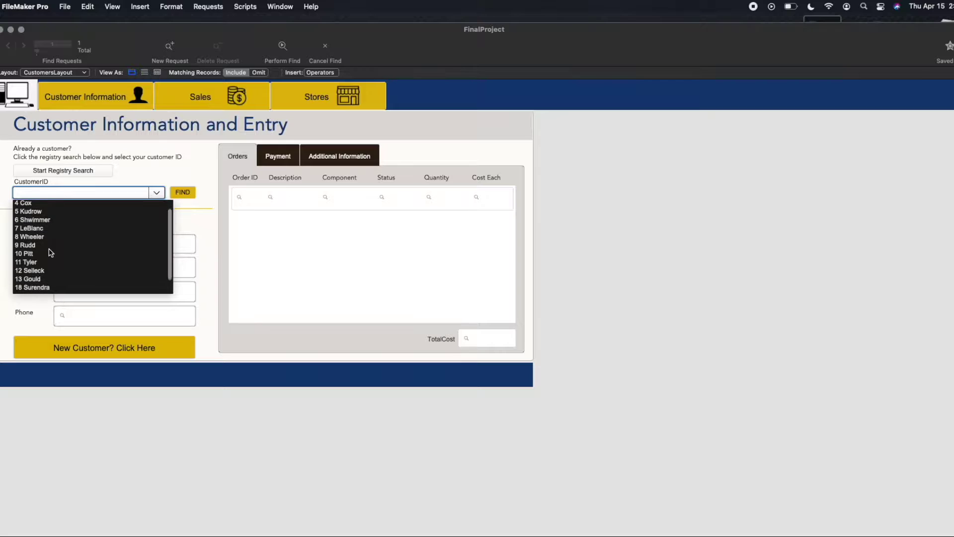
scroll(41, 264, down, 2)
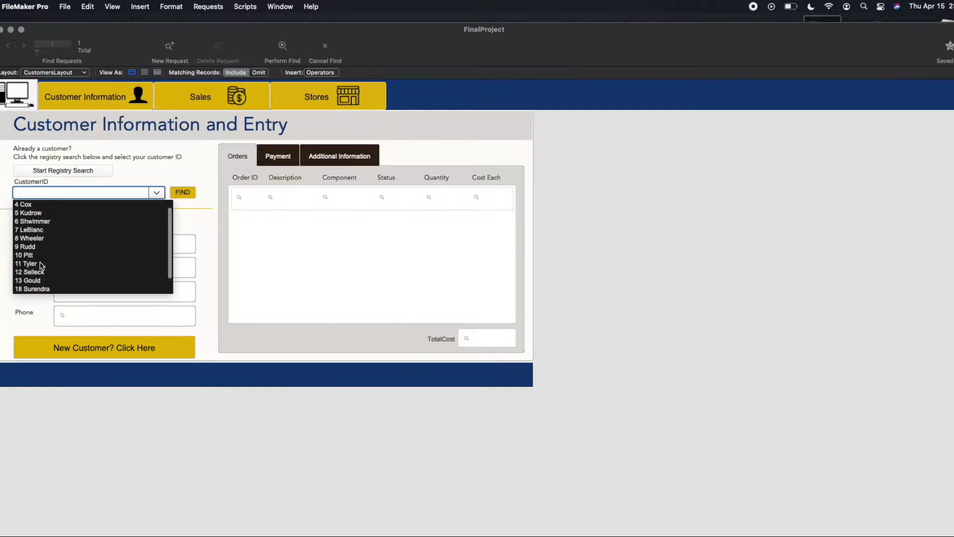
scroll(41, 264, up, 3)
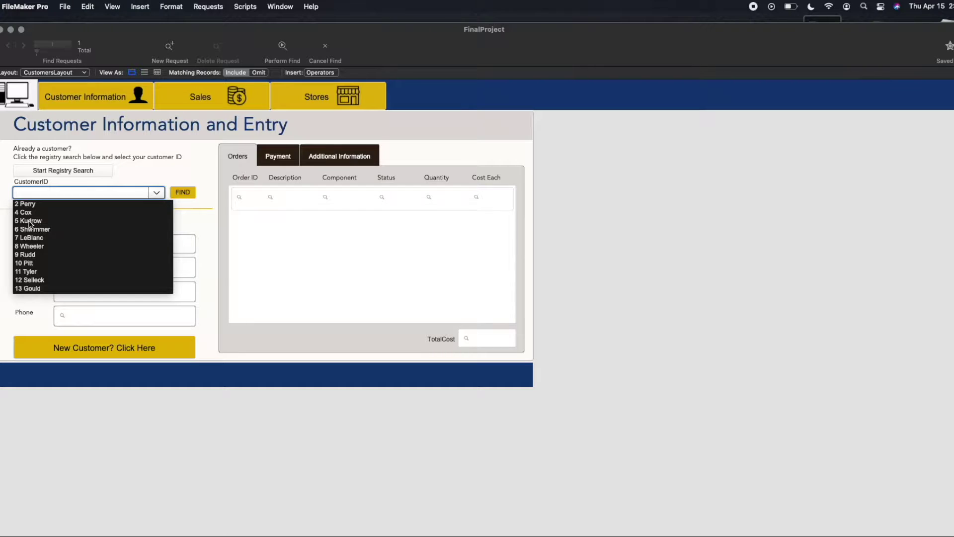
key(Escape)
text(5)
key(Tab)
click(194, 195)
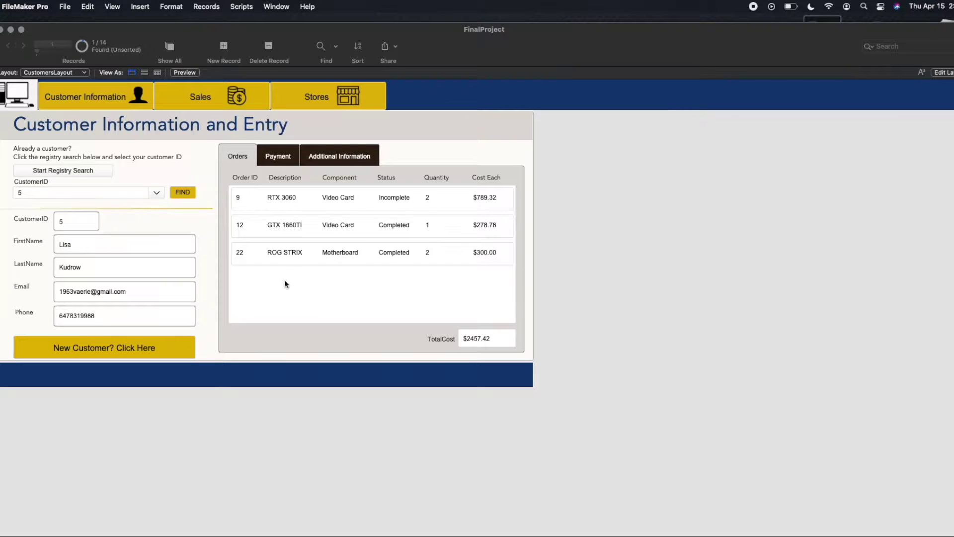
click(282, 200)
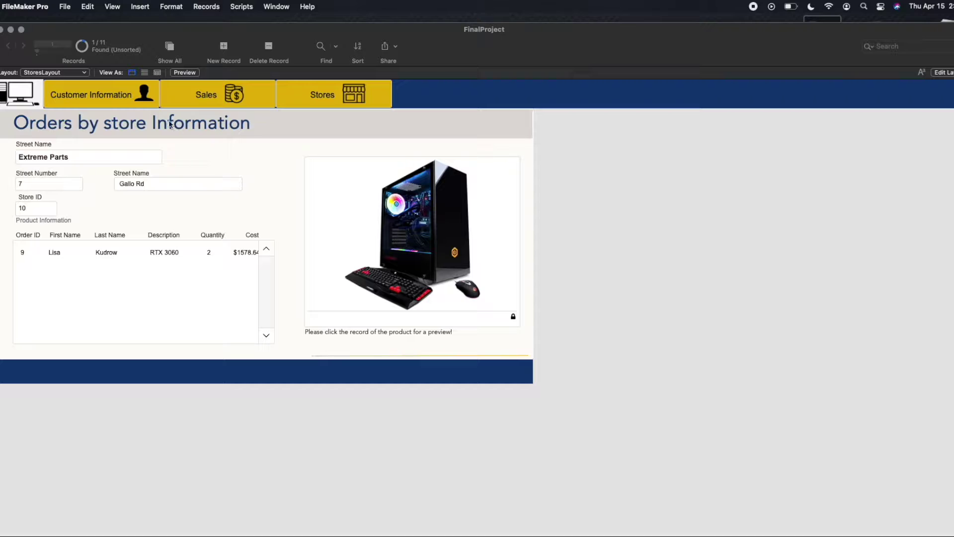
click(109, 103)
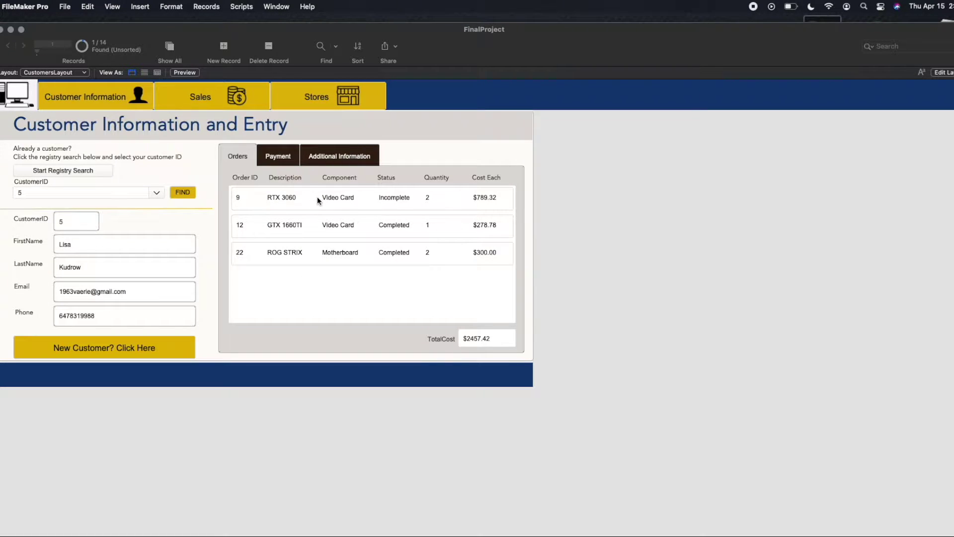
click(290, 234)
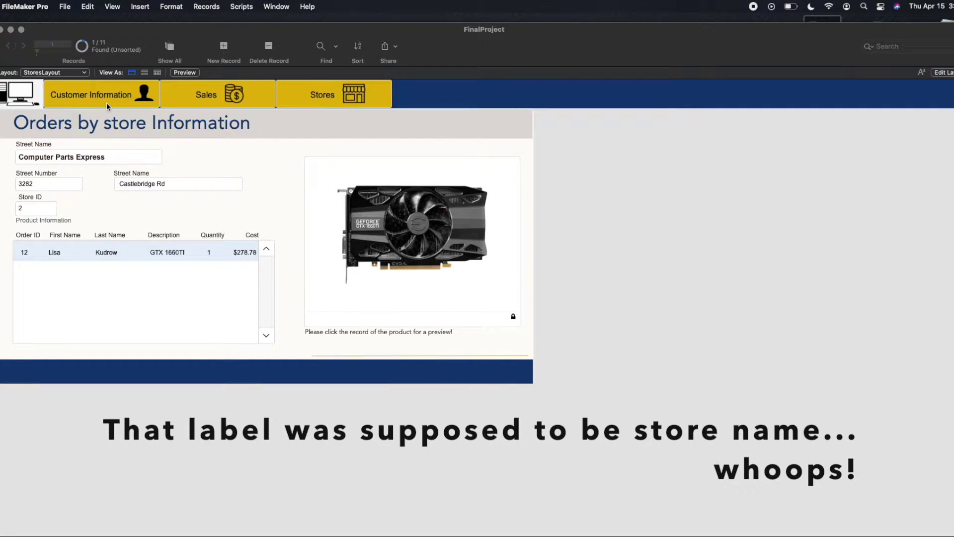
click(120, 100)
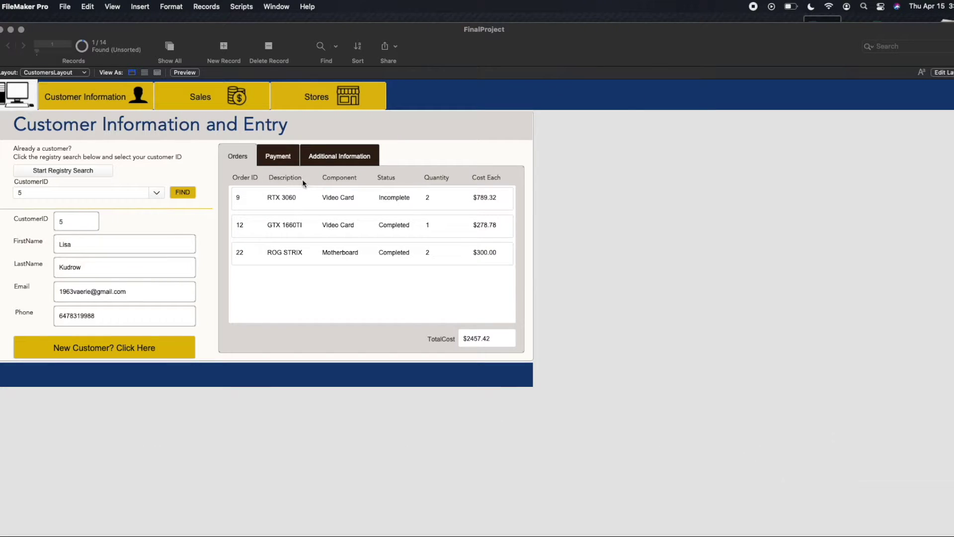
click(278, 156)
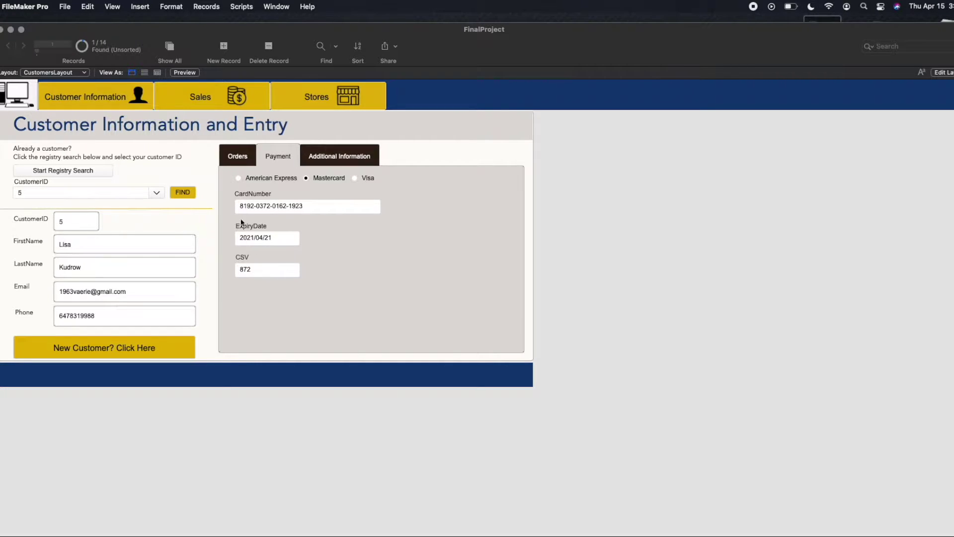
click(346, 160)
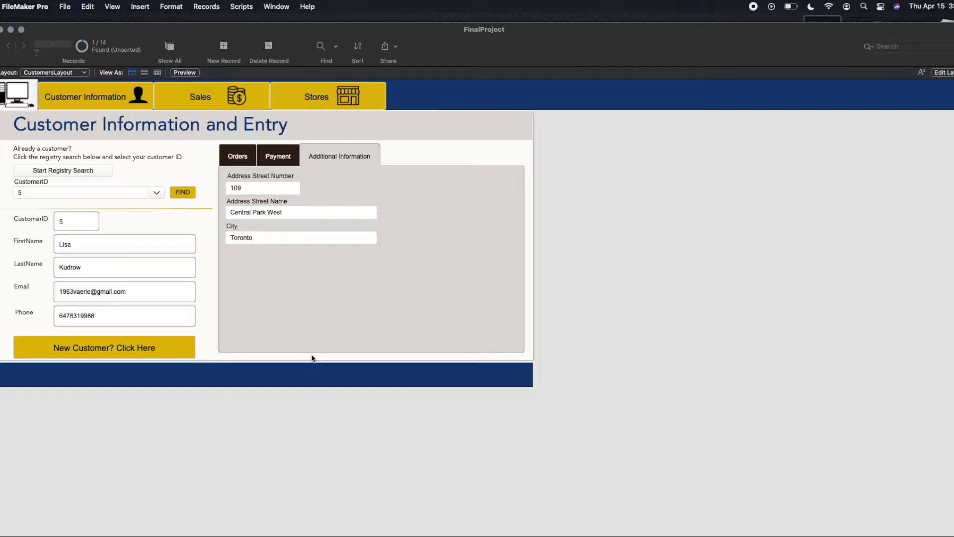
click(291, 163)
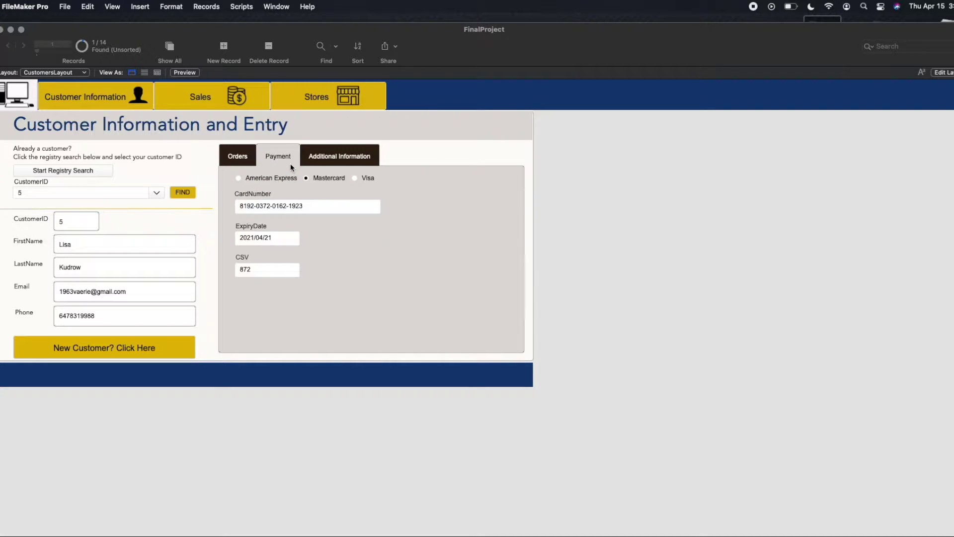
click(238, 156)
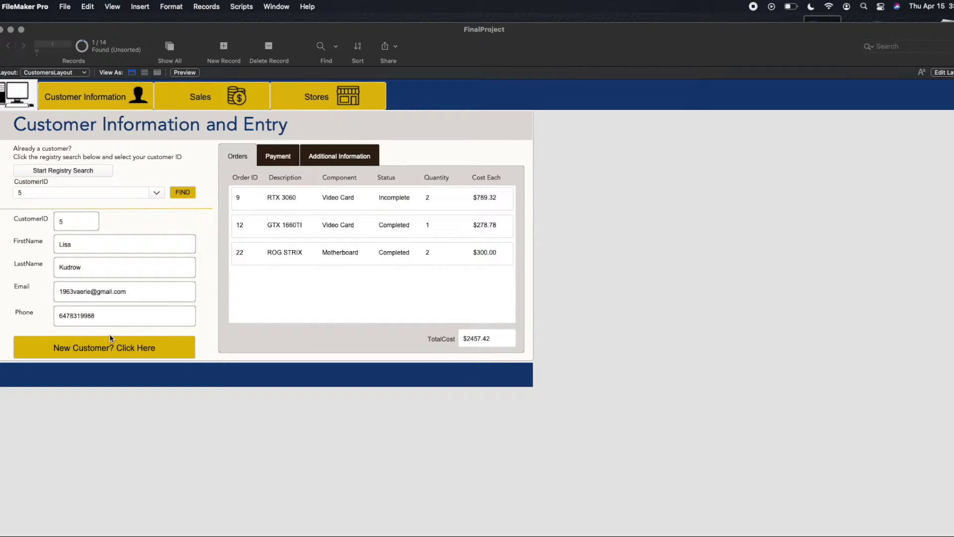
click(90, 340)
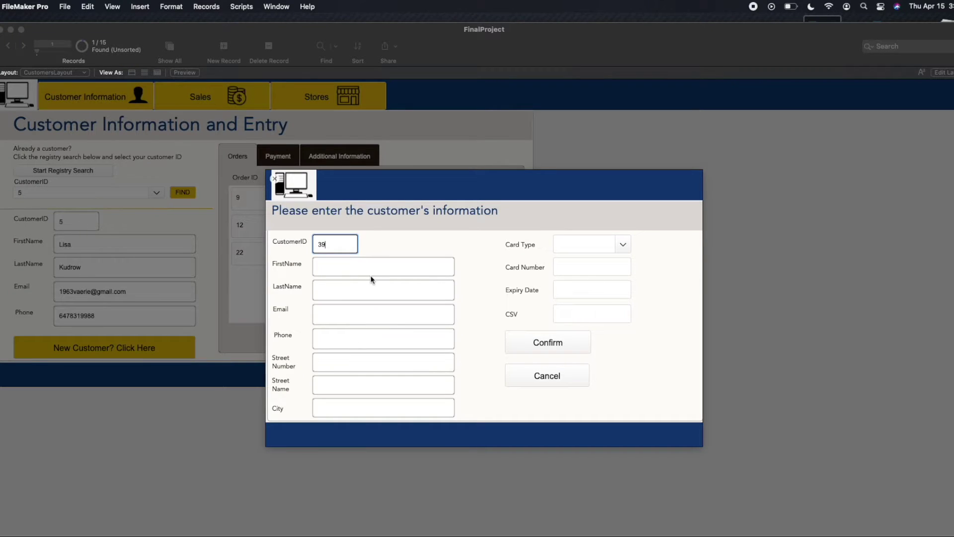
Enter the new customer's first name, last name, e-mail address and phone number.
click(350, 272)
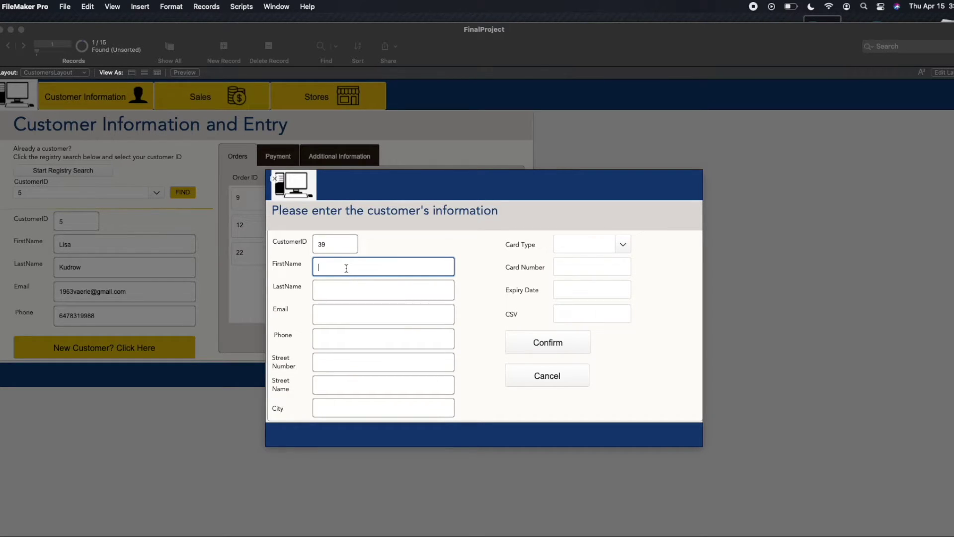
click(339, 290)
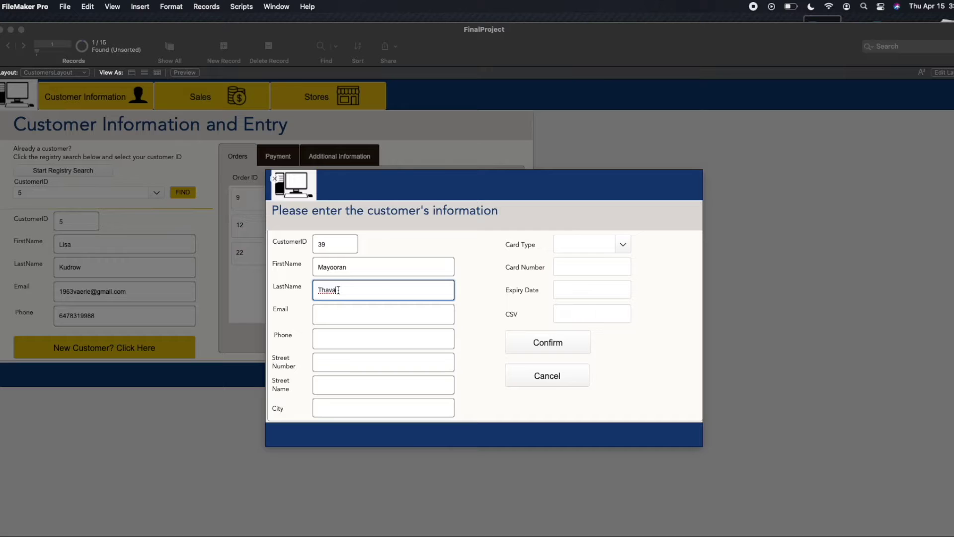
click(341, 313)
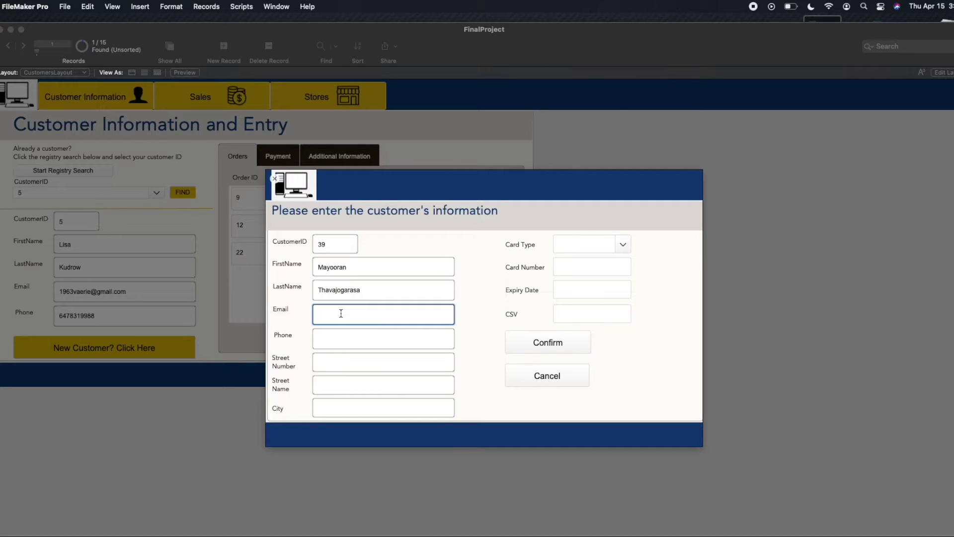
click(341, 337)
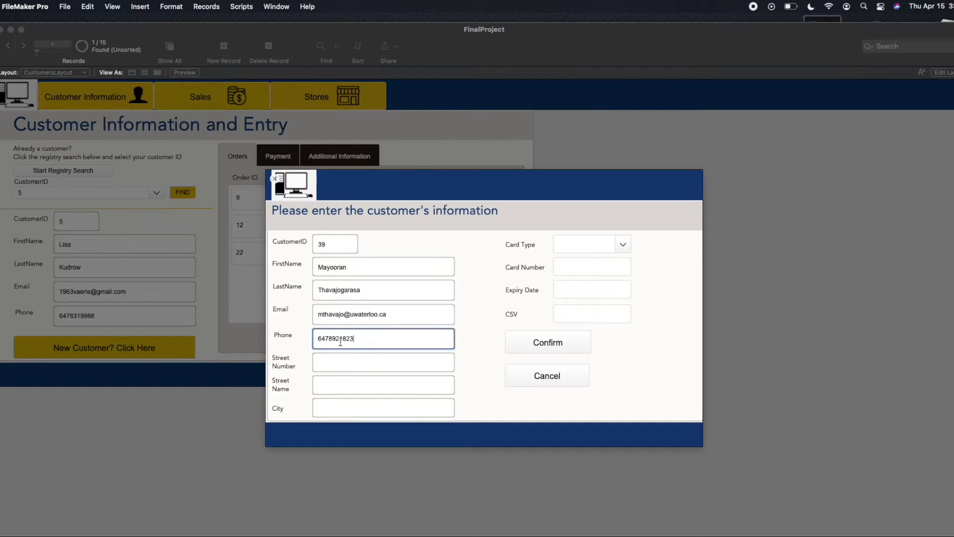
Fill in the customer's street number, street name and city.
click(343, 356)
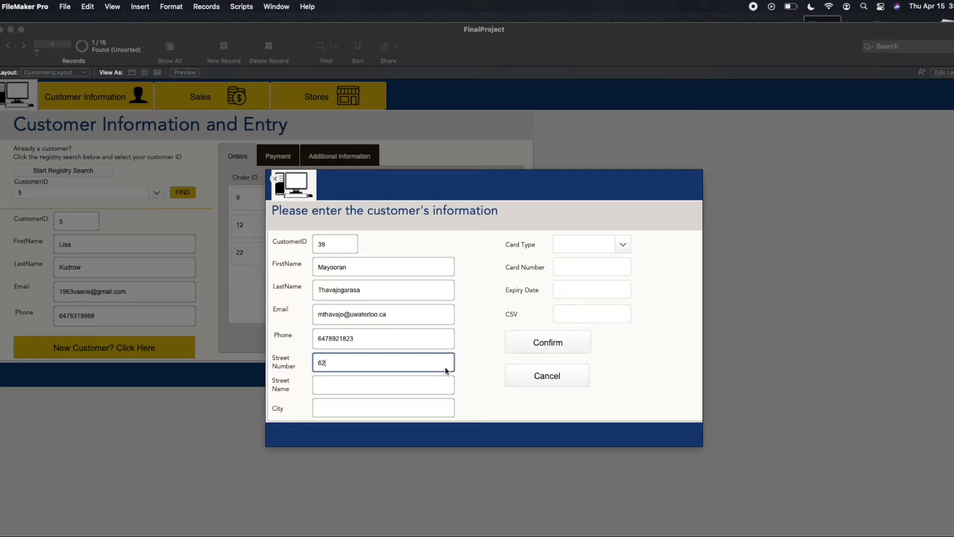
click(416, 385)
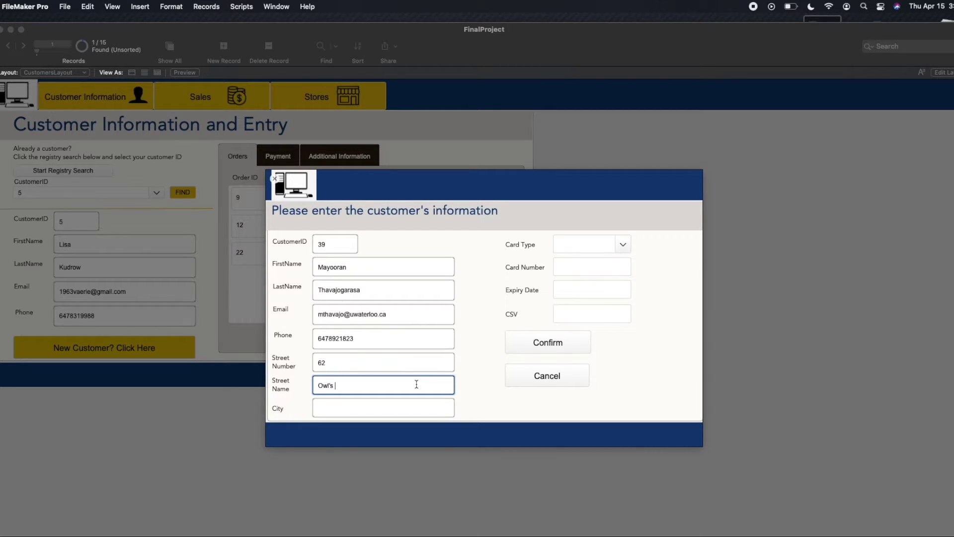
click(385, 407)
text(Mississauga)
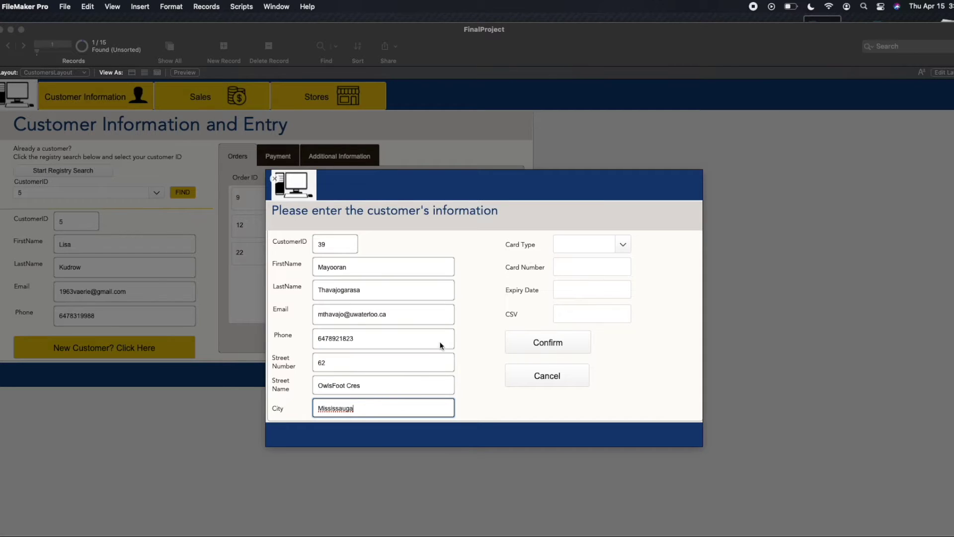
Choose Mastercard, enter the card number, expiry date and security code, and confirm the customer.
click(620, 246)
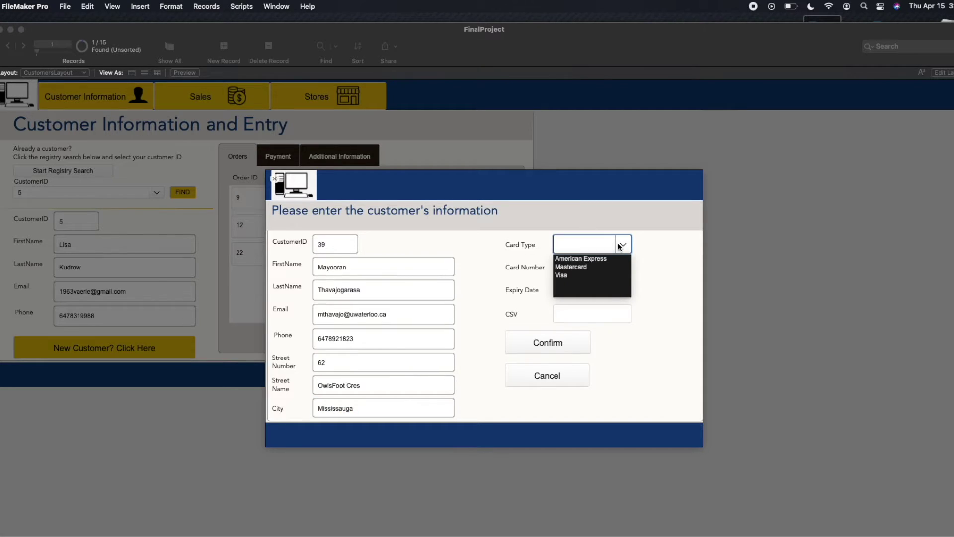
click(577, 267)
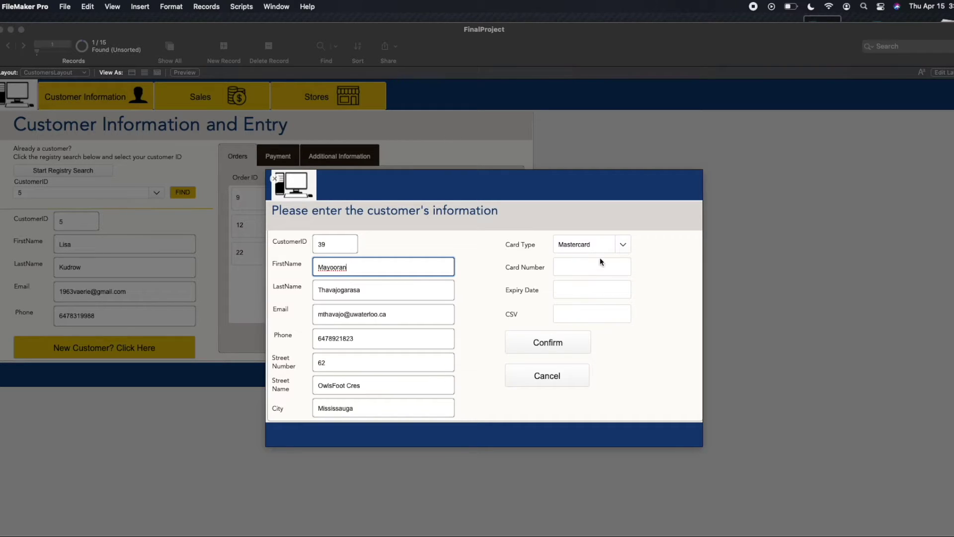
click(586, 268)
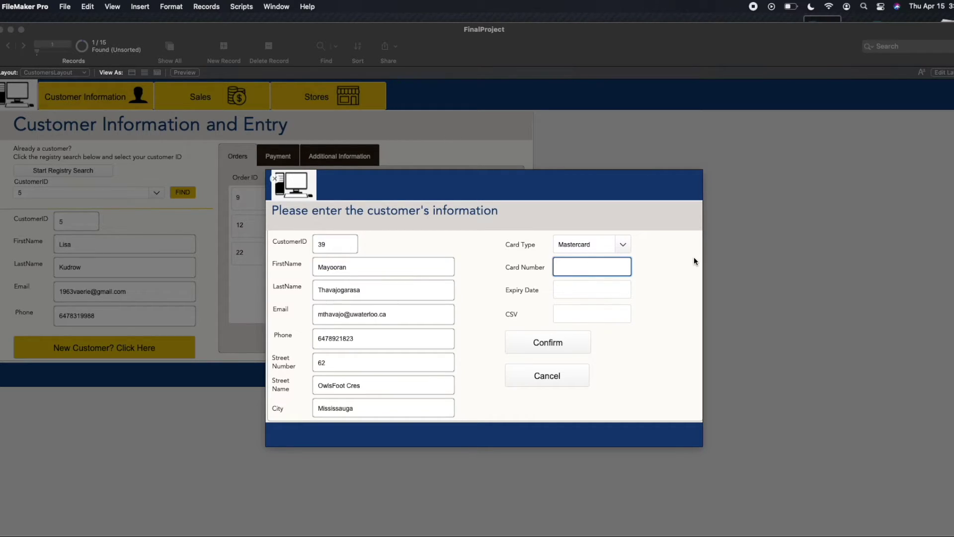
click(592, 297)
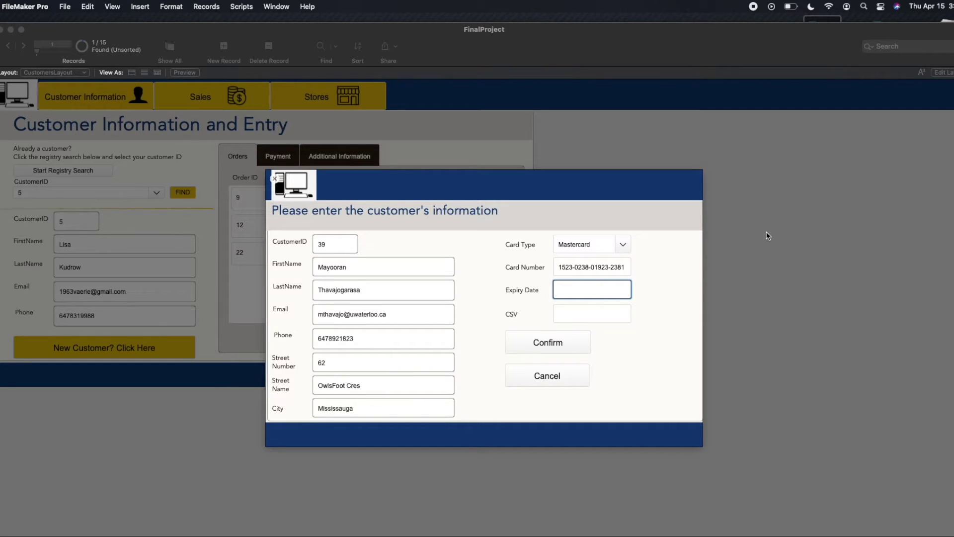
text(04)
text(/2)
text(1)
key(Tab)
text(182)
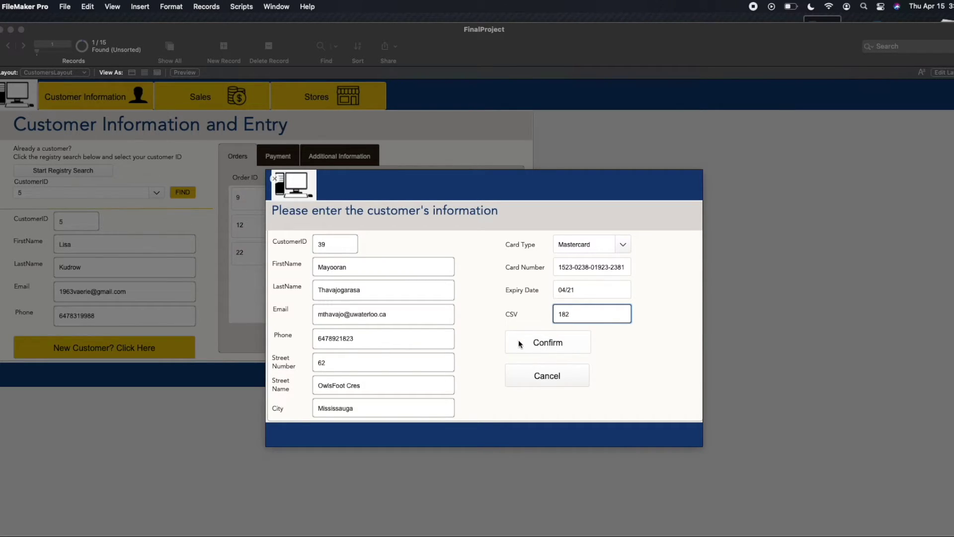
click(525, 351)
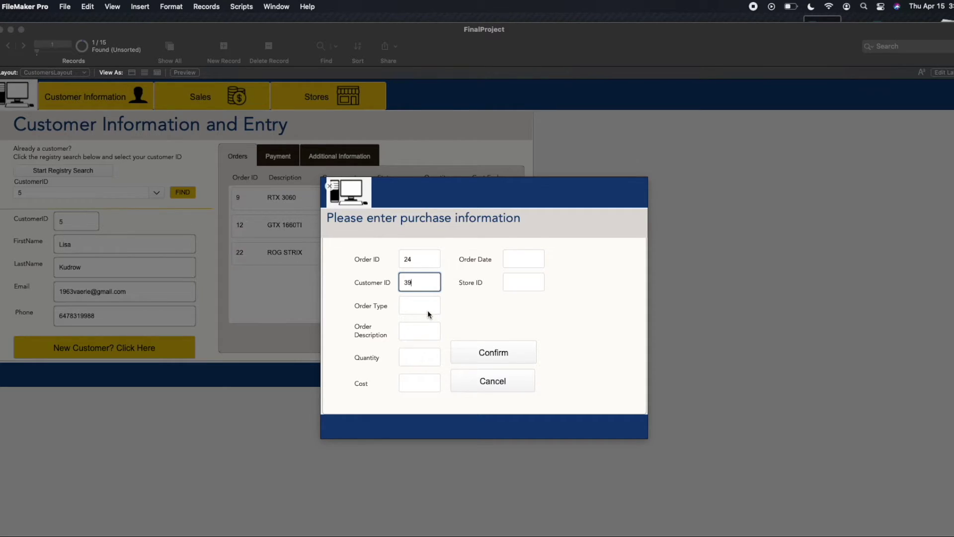
Enter a Processor order for two i5-10400 units at a cost of 299.
click(427, 310)
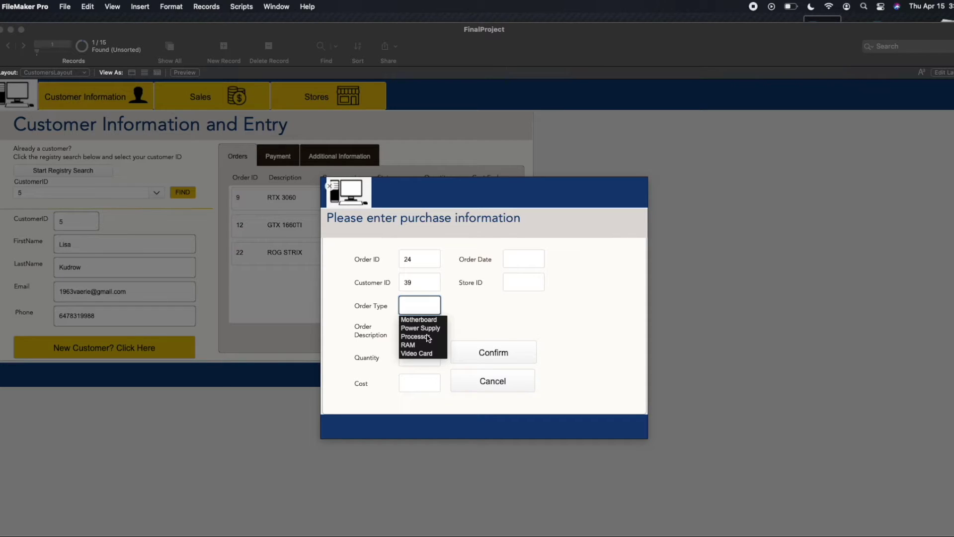
click(419, 337)
click(419, 331)
text(i5-)
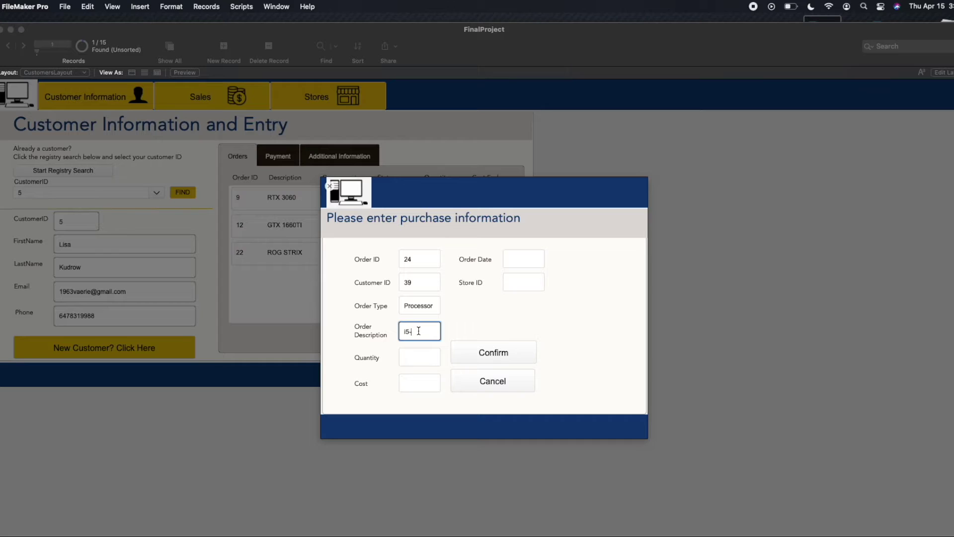
text(10400)
click(425, 358)
text(2)
click(420, 386)
text(299)
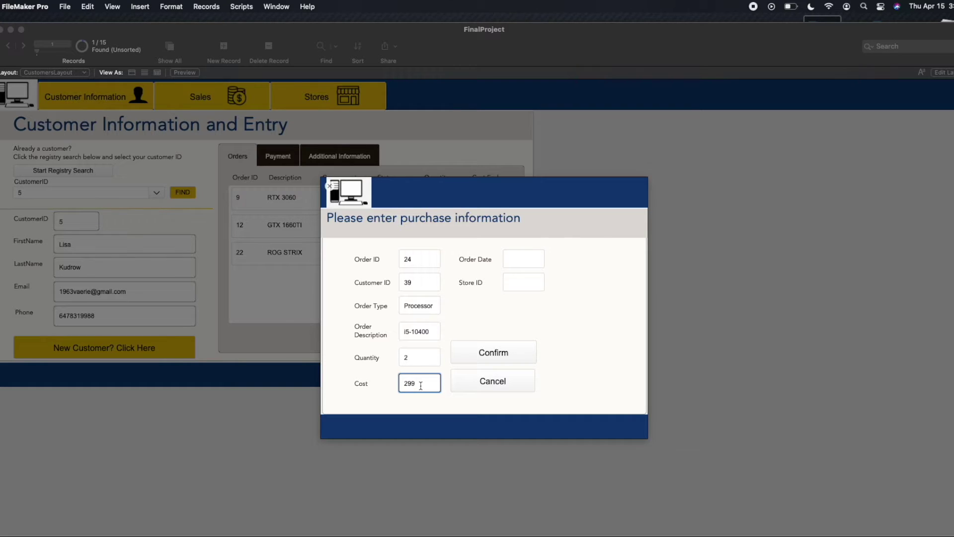
Date the purchase 2021/02/25, assign it to store 7, and confirm it.
click(526, 255)
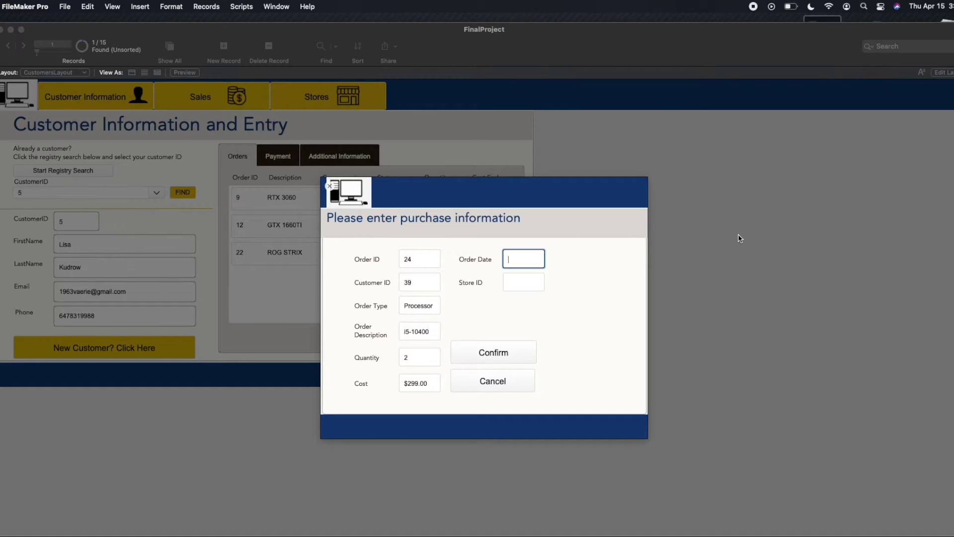
text(2021/02/25)
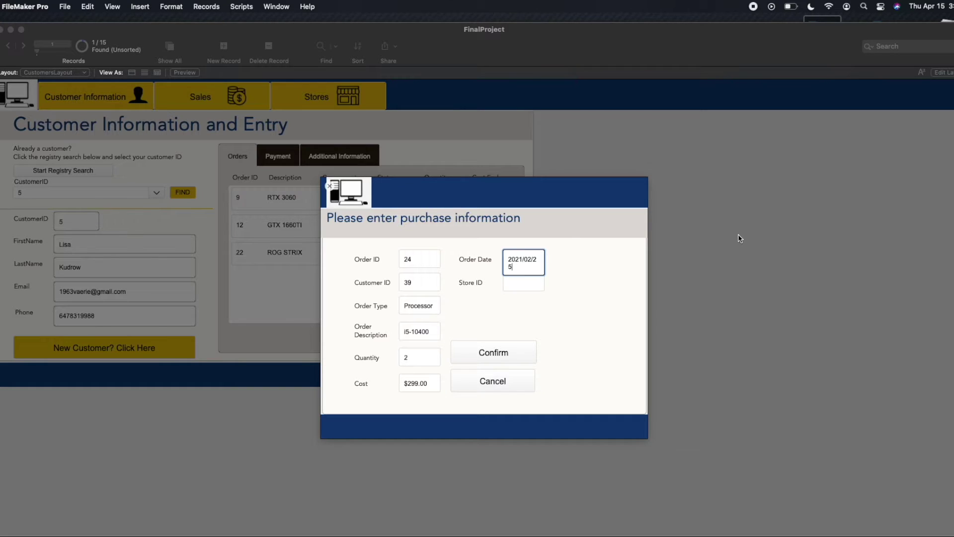
click(530, 281)
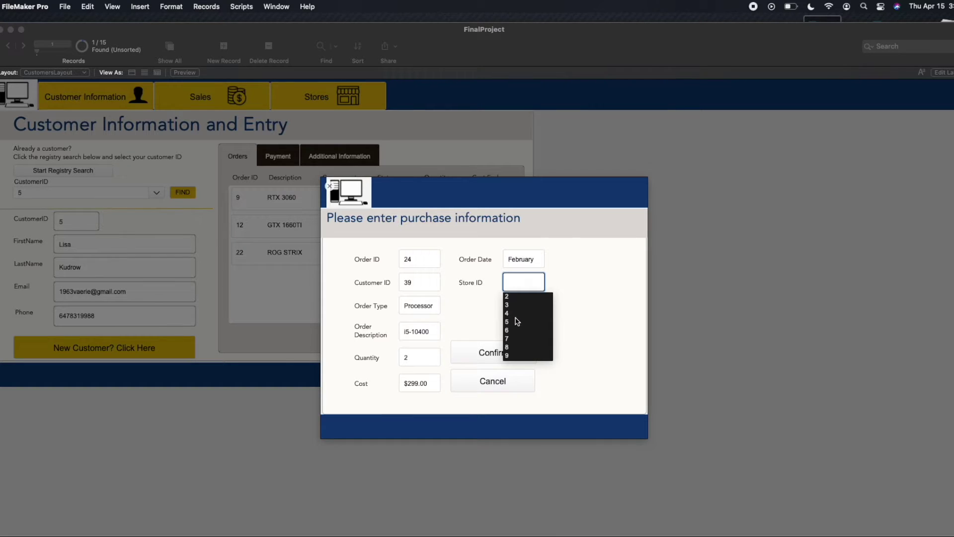
click(507, 340)
key(Tab)
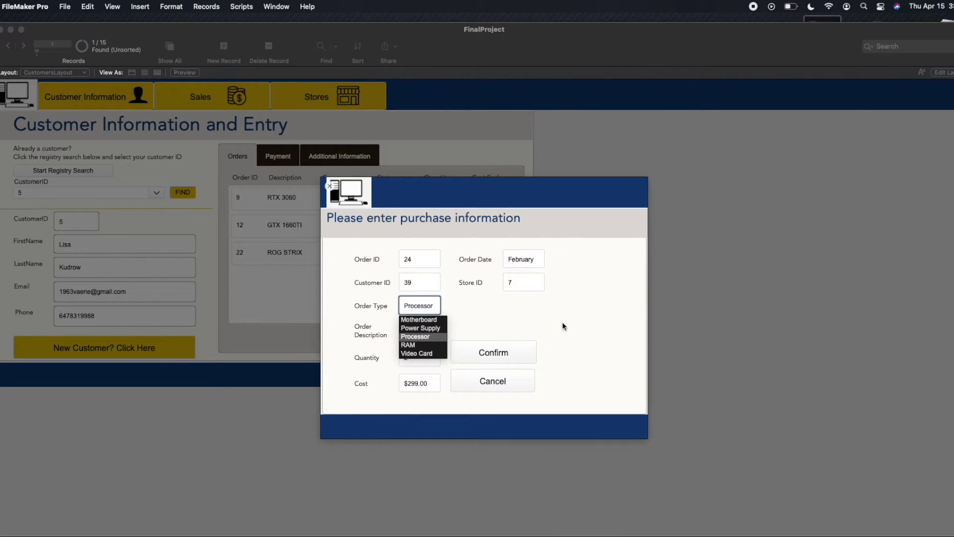
click(513, 357)
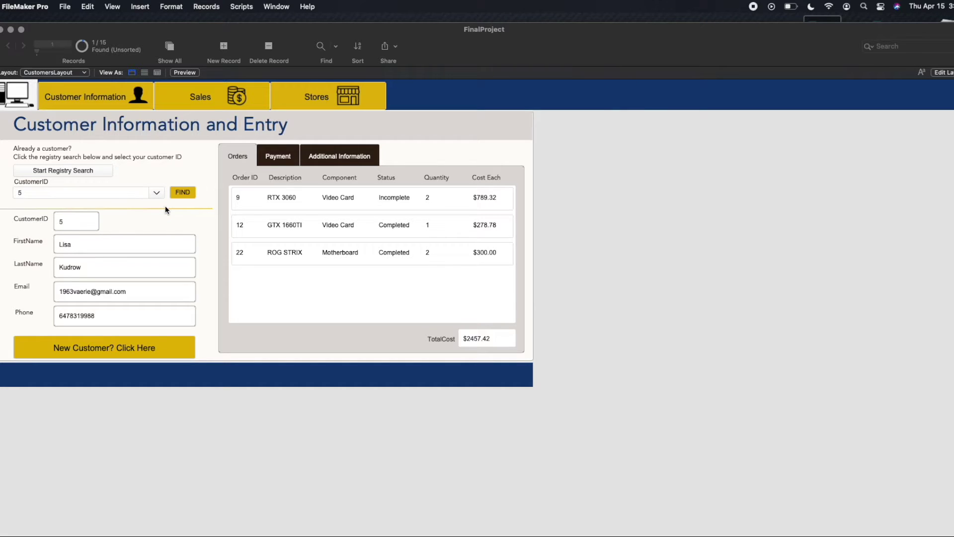
Search for the newly added customer to show their i5-10400 order and $598.00 total.
click(67, 171)
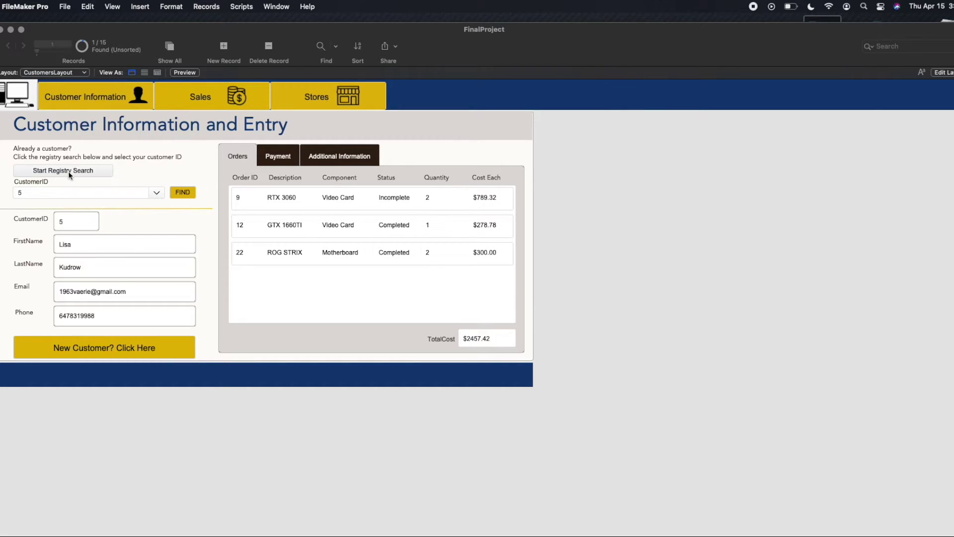
click(156, 193)
scroll(99, 270, down, 3)
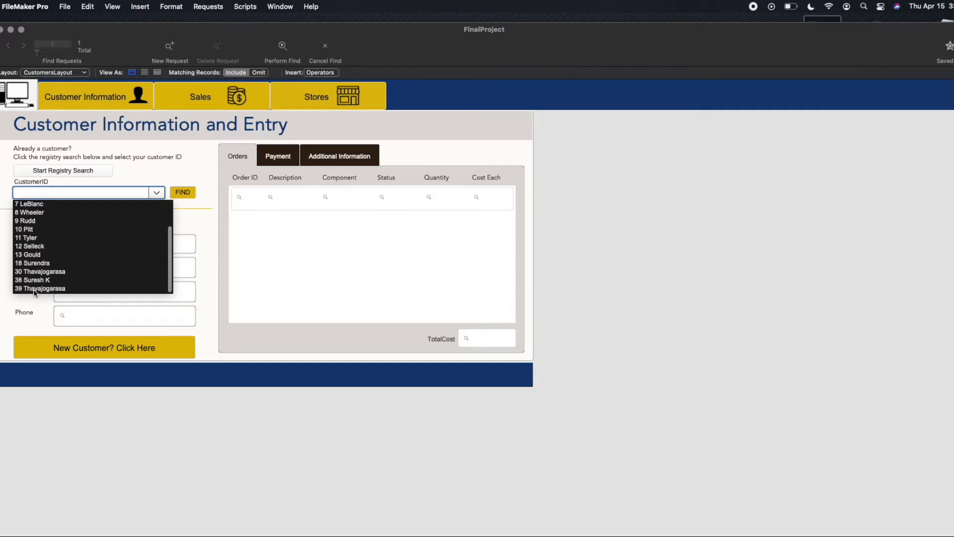
click(48, 288)
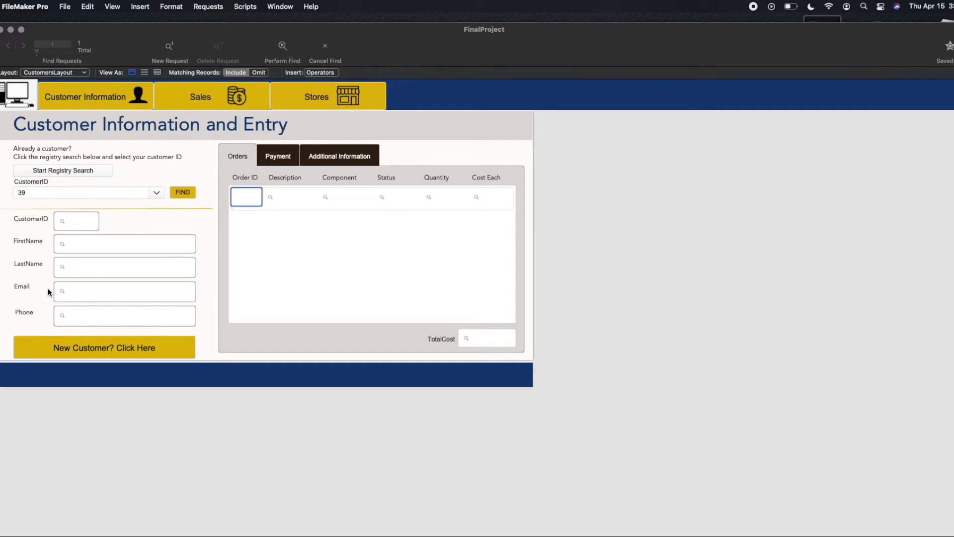
click(183, 193)
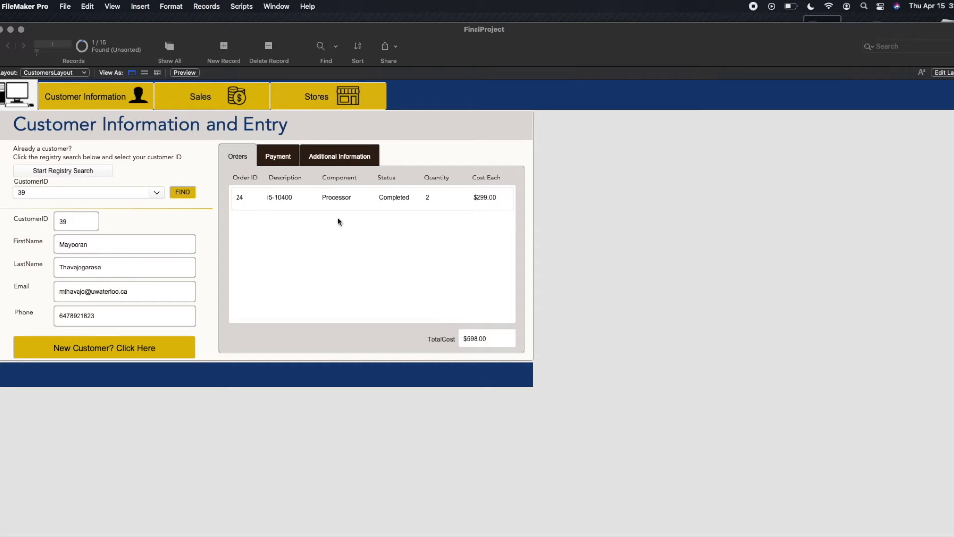
click(278, 156)
click(337, 158)
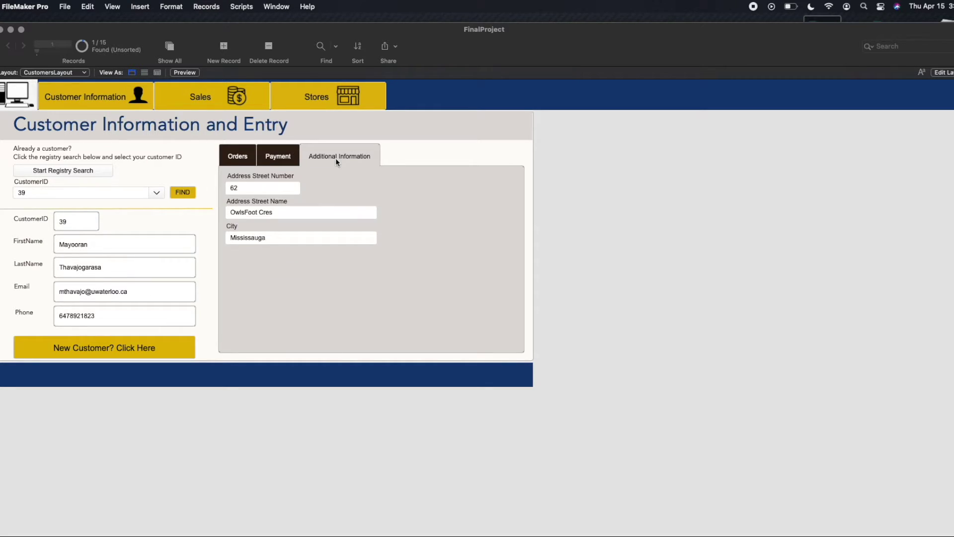
click(238, 156)
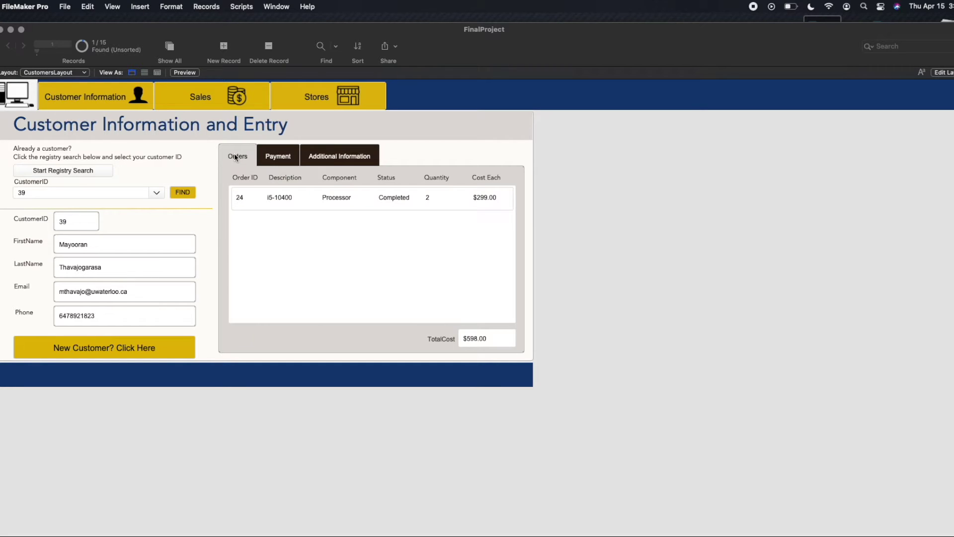
click(298, 208)
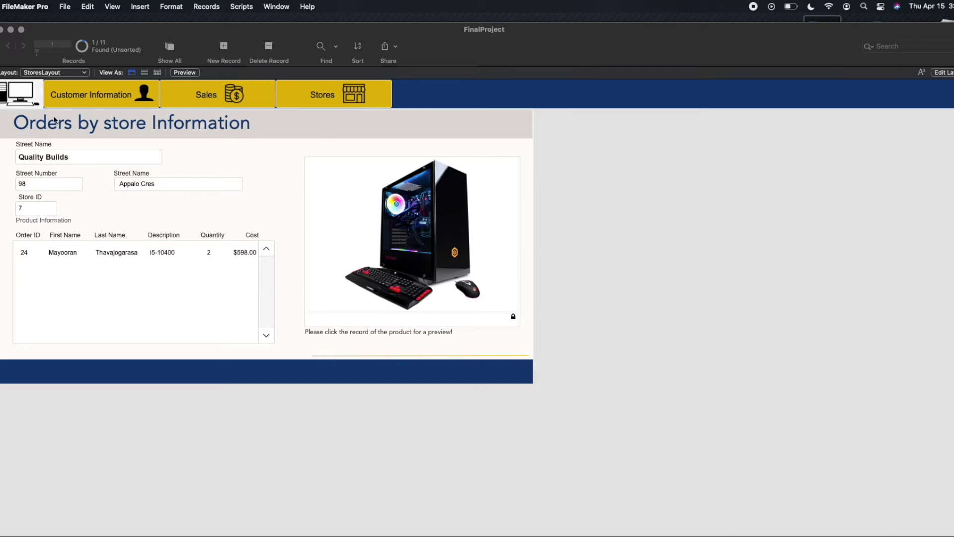
click(122, 106)
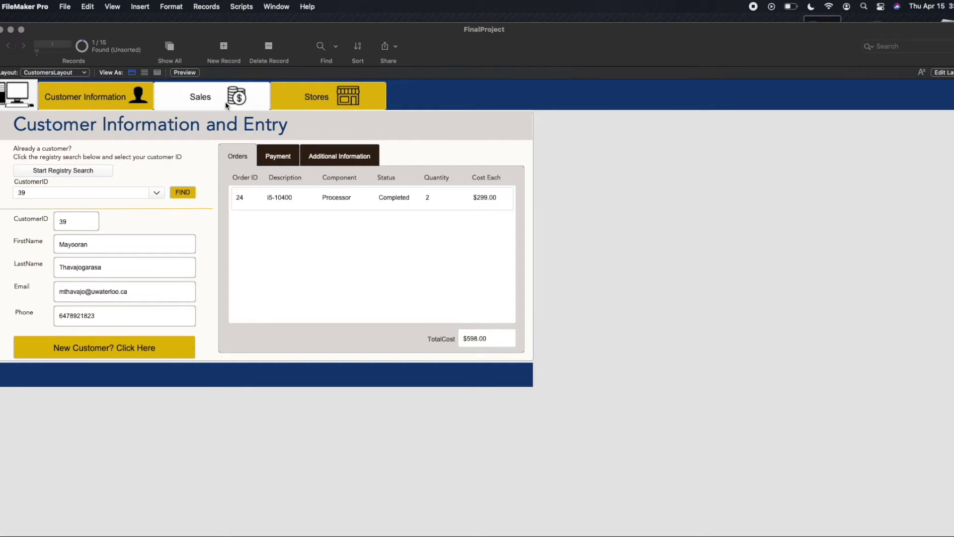
Open the Earnings by Product sales summary and scroll through it.
click(197, 104)
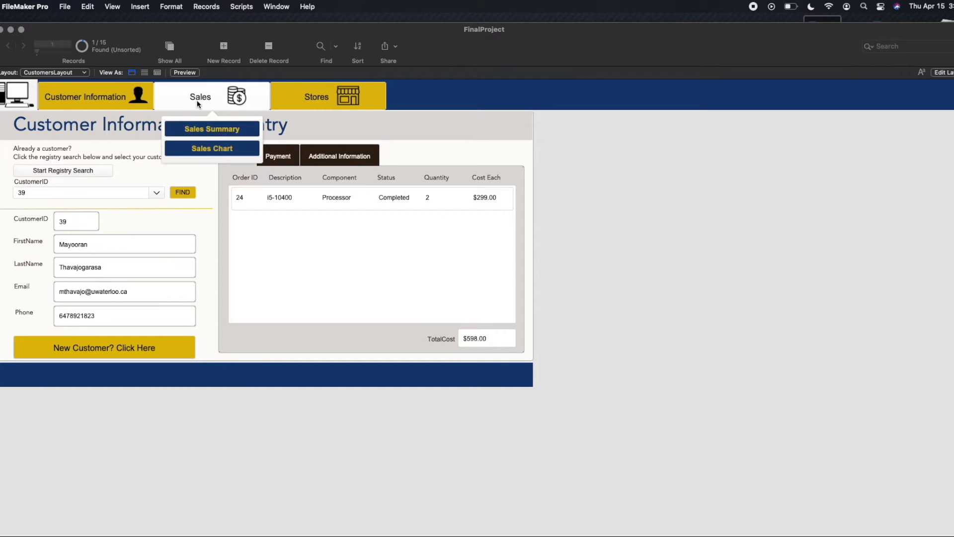
click(205, 130)
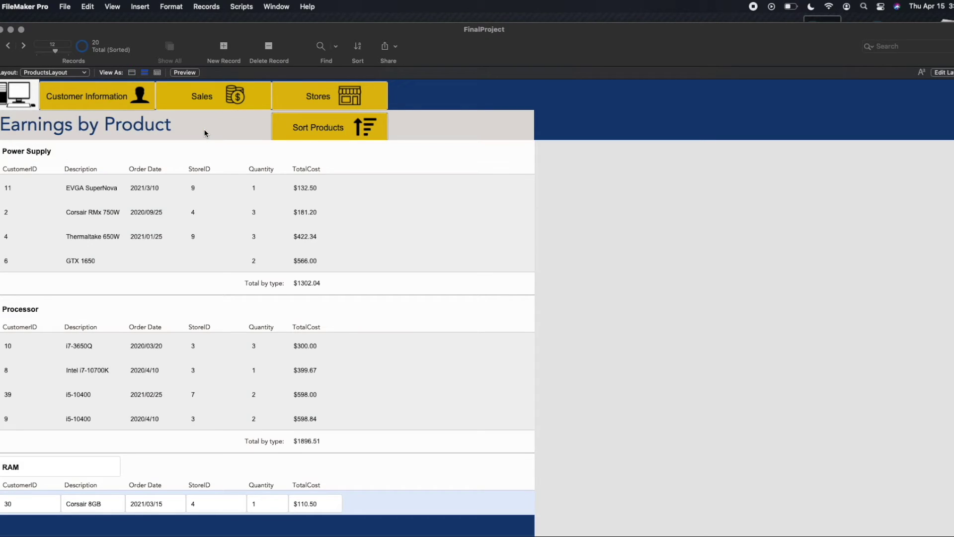
scroll(170, 241, down, 5)
scroll(171, 300, down, 1)
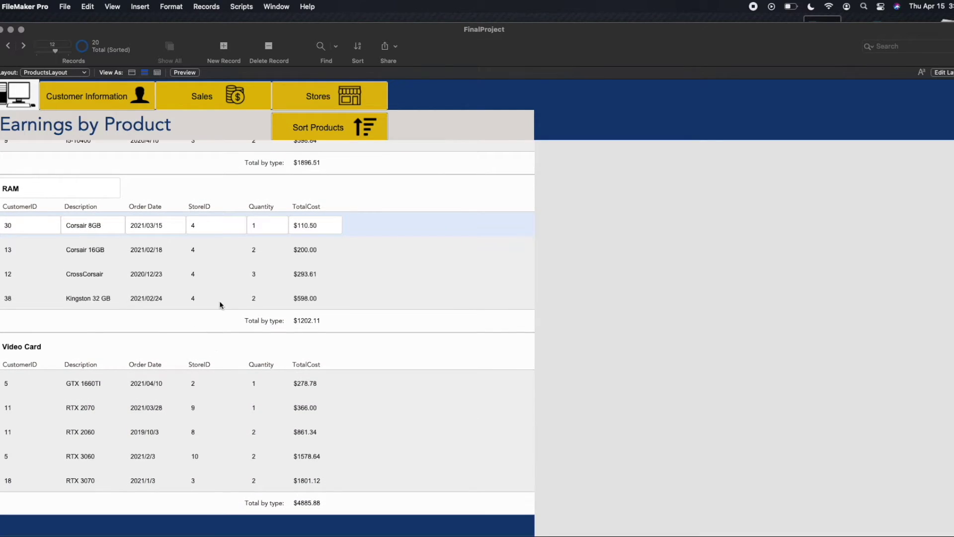
Sort the products within each type and review the report, Processor totalling $1896.51.
click(350, 127)
scroll(276, 296, up, 2)
scroll(275, 297, up, 4)
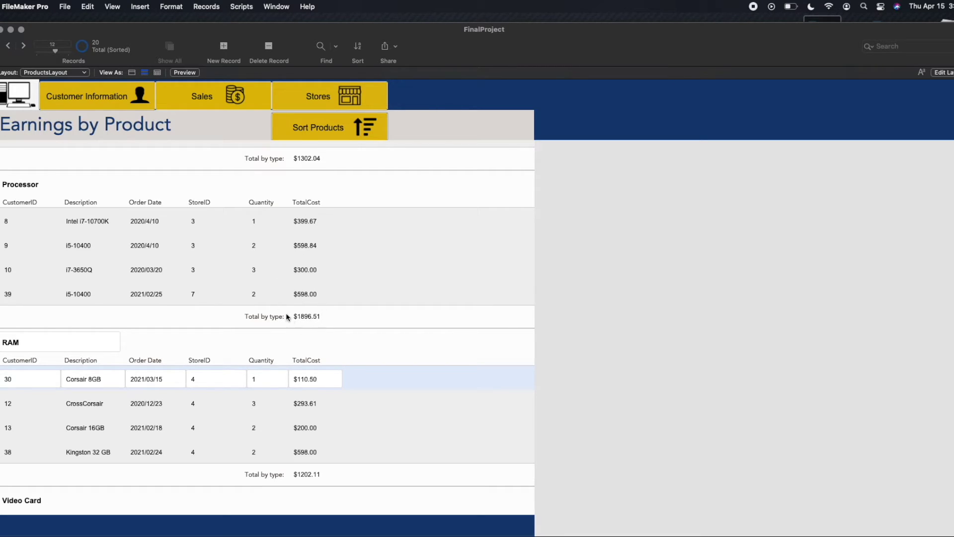
scroll(310, 314, down, 5)
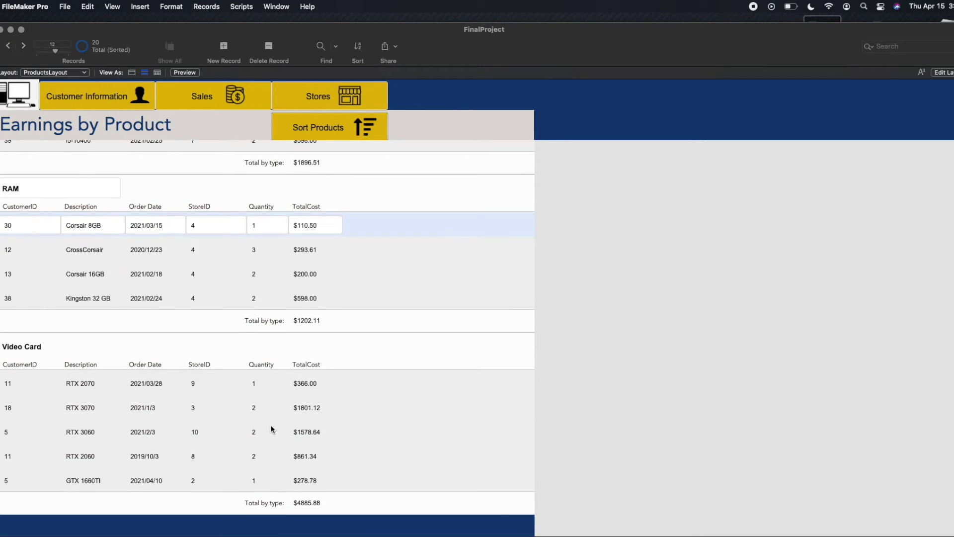
scroll(271, 424, up, 3)
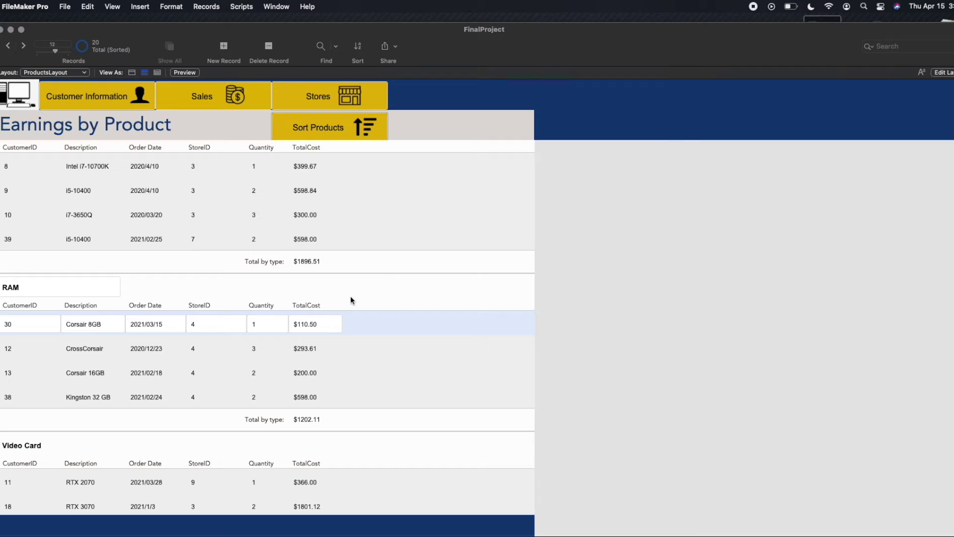
scroll(350, 301, up, 2)
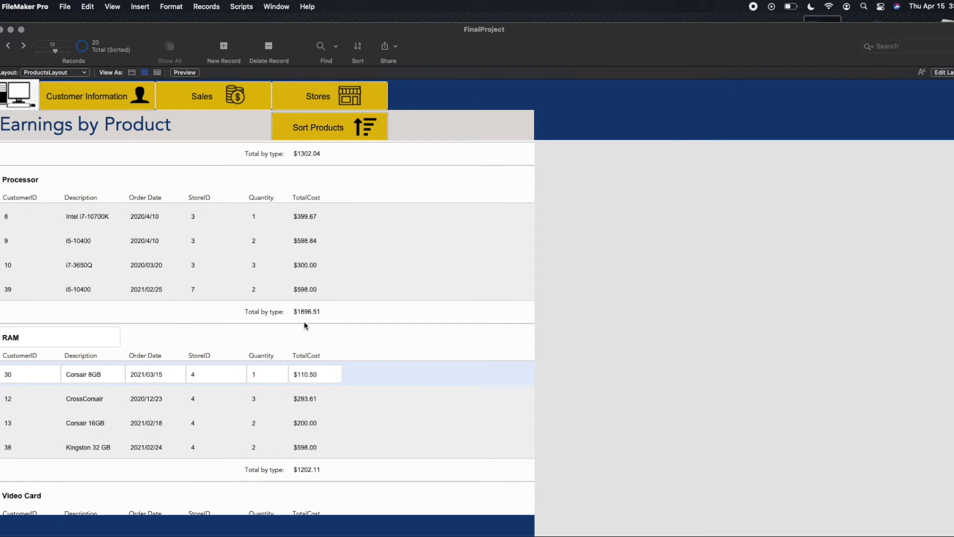
scroll(258, 318, up, 4)
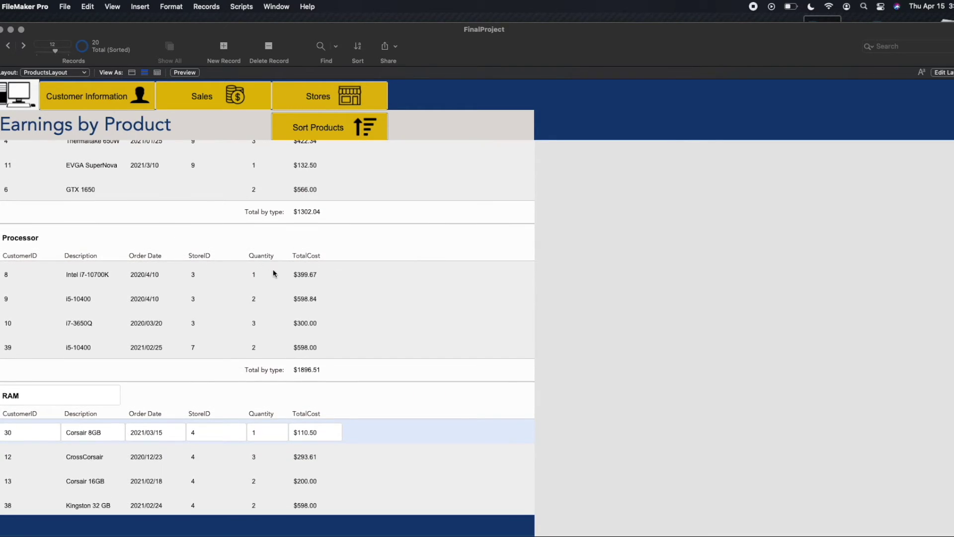
scroll(269, 268, down, 5)
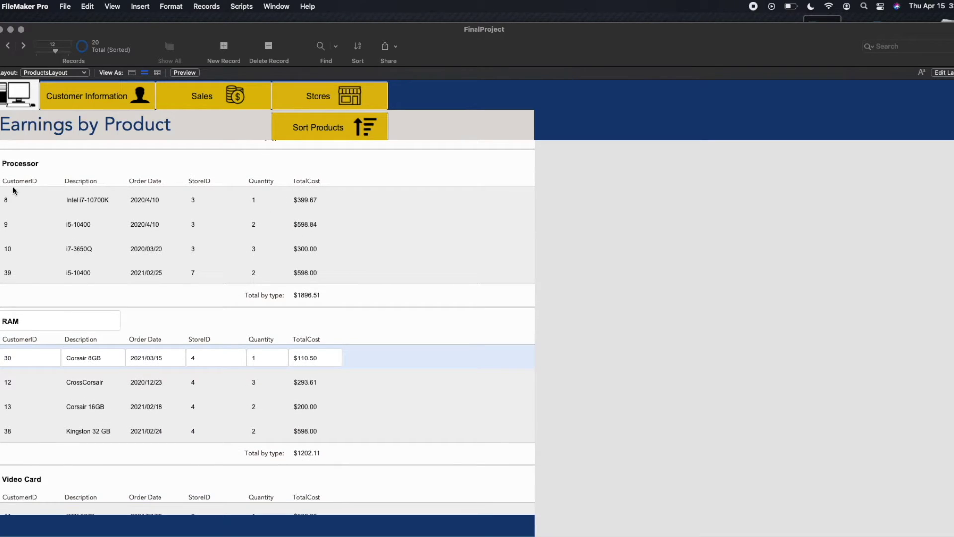
scroll(304, 248, down, 1)
scroll(303, 245, down, 5)
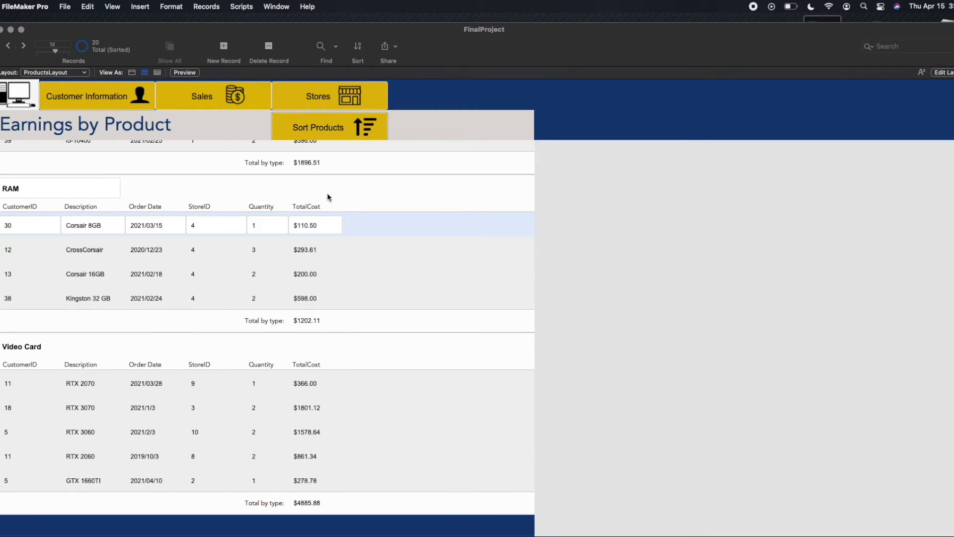
click(259, 97)
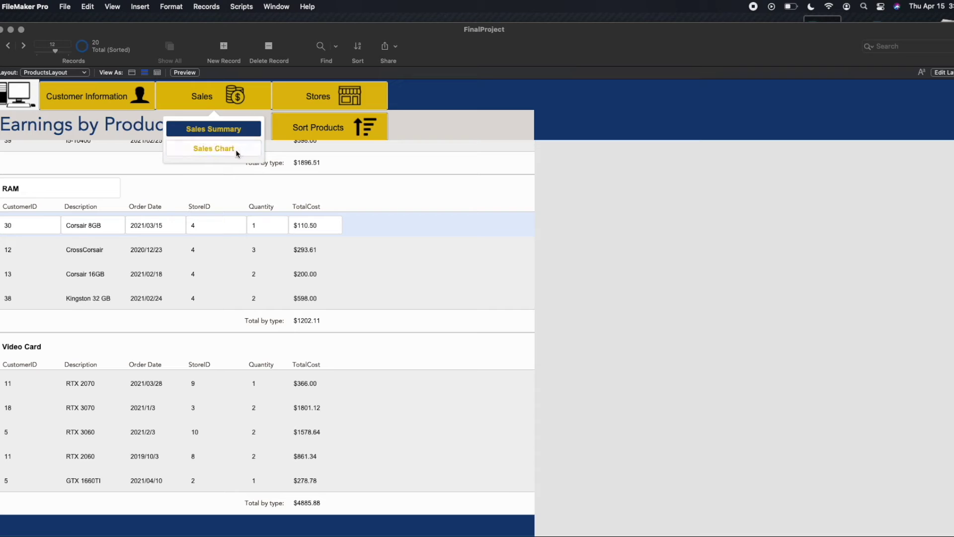
click(211, 147)
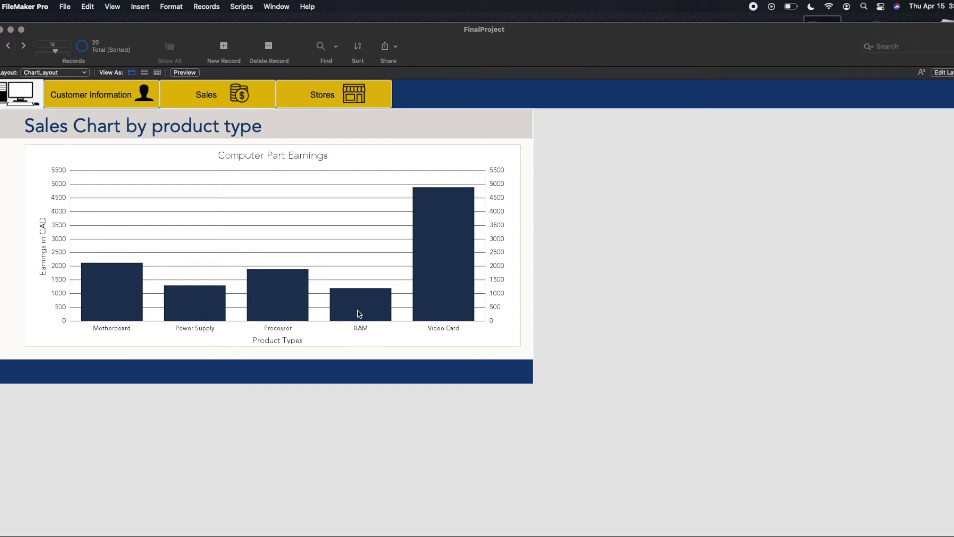
click(78, 75)
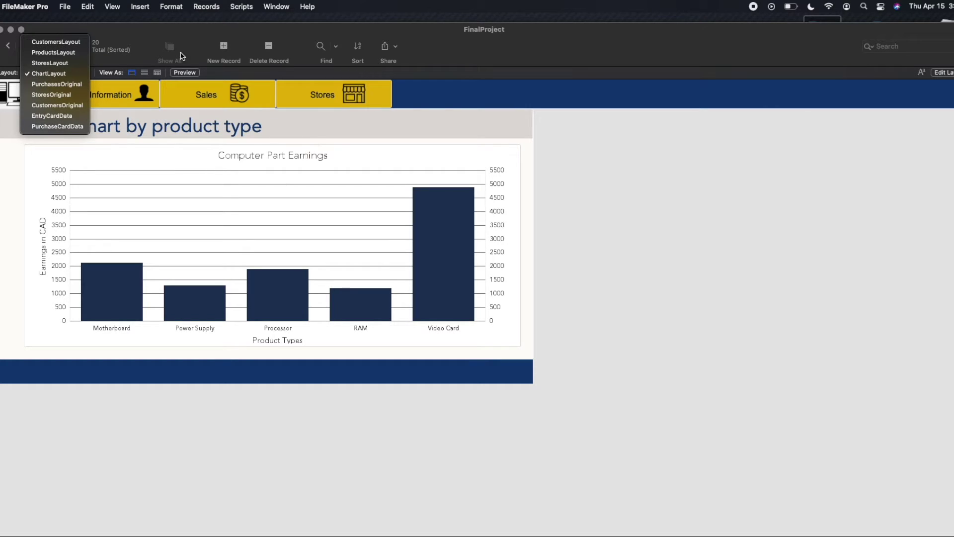
click(311, 135)
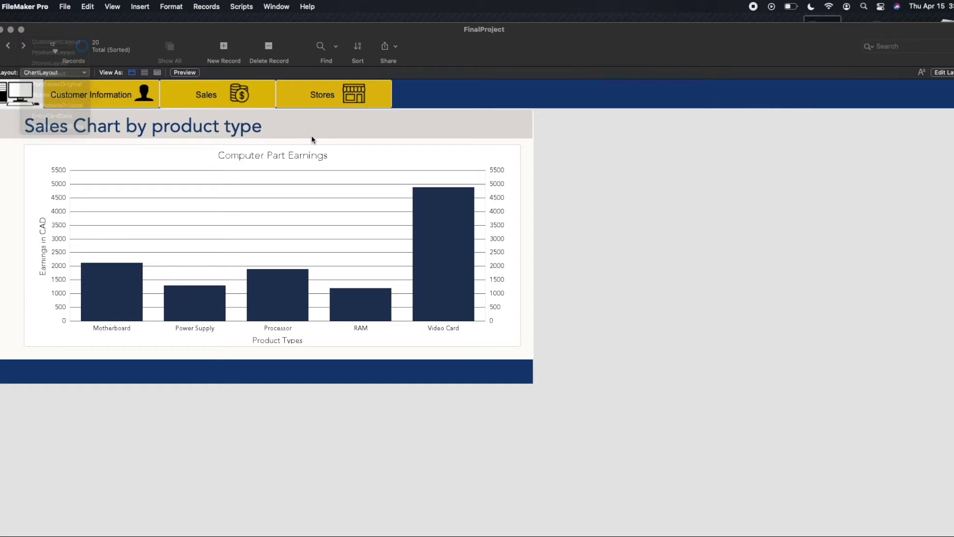
click(242, 6)
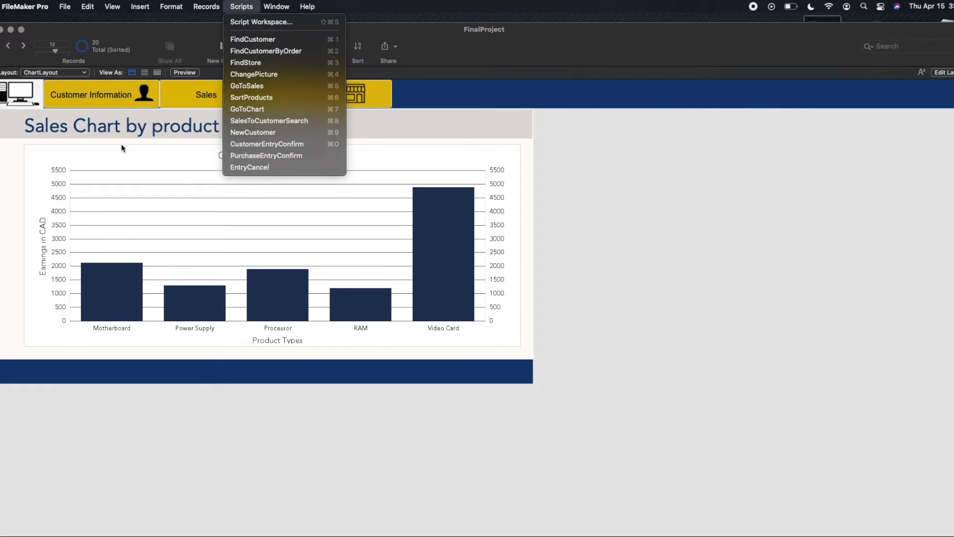
click(6, 148)
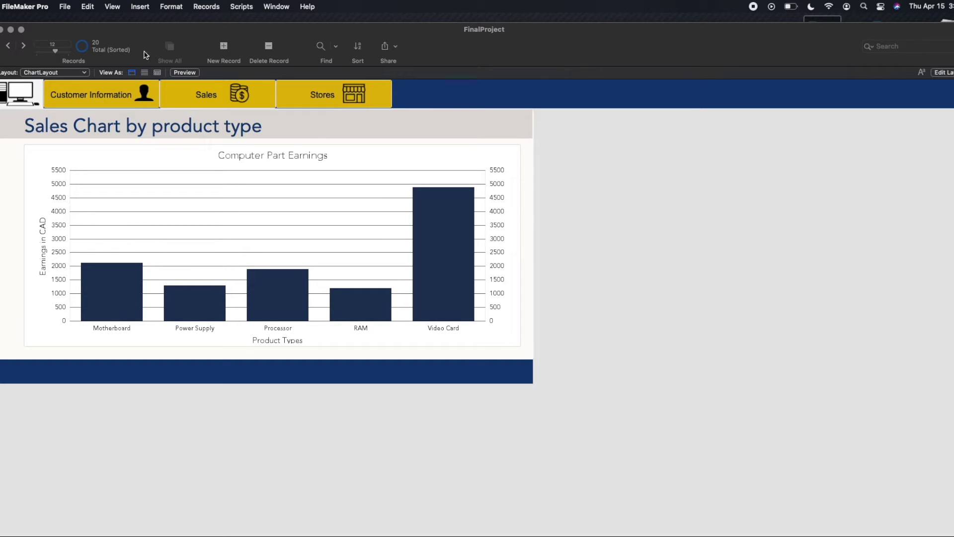
Open Manage Database for FinalProject and view the Purchases table's fields.
click(65, 6)
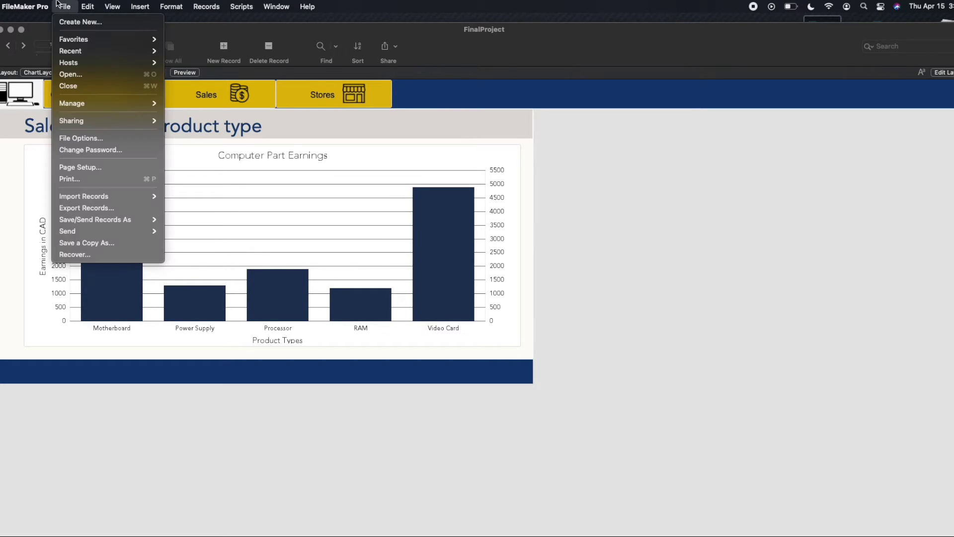
mouse_move(81, 103)
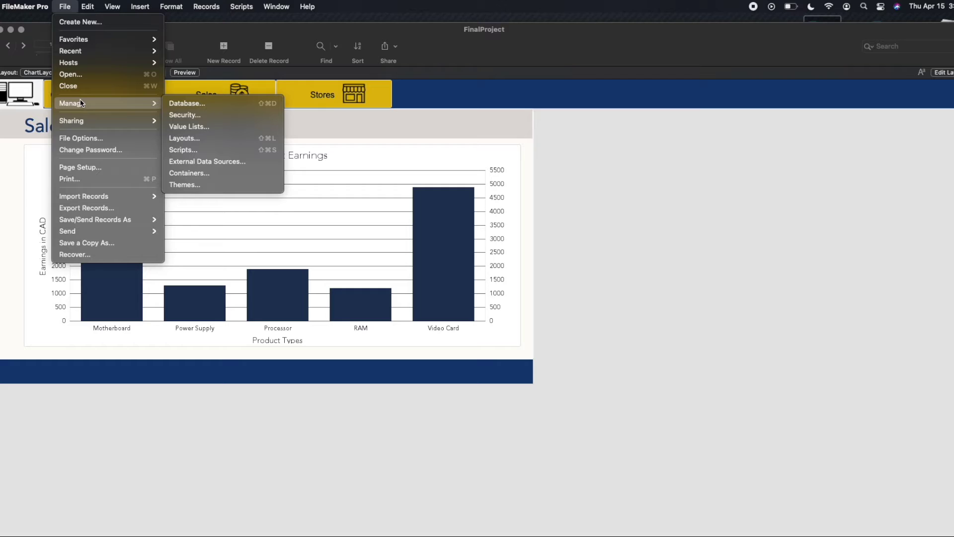
click(228, 104)
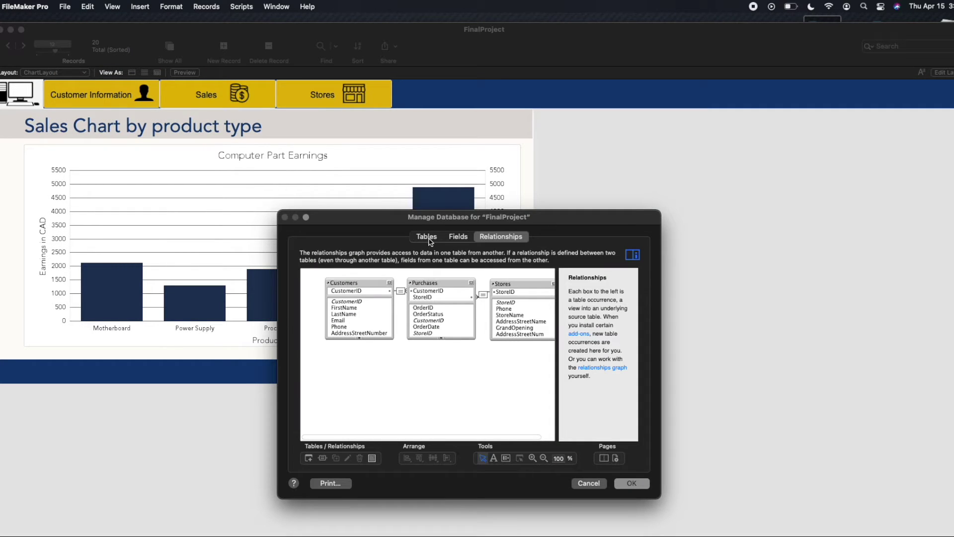
click(428, 237)
drag(374, 226, 347, 188)
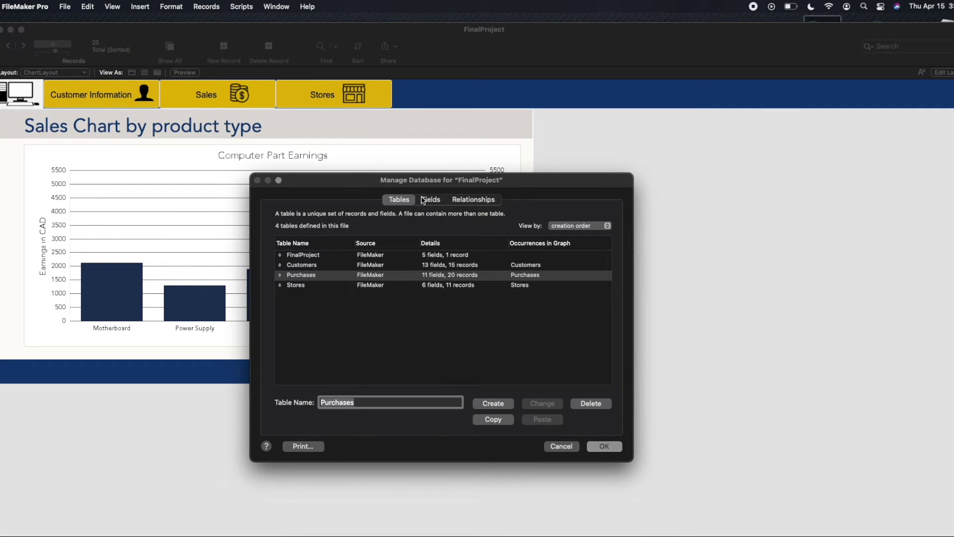
click(424, 199)
Switch the field list between the Customers, FinalProject, Purchases and Stores tables.
click(342, 214)
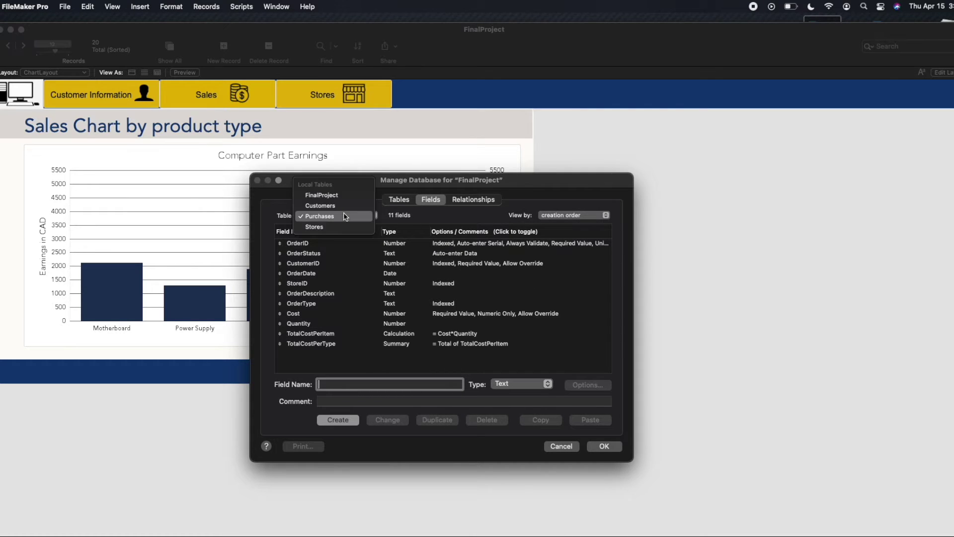
click(321, 206)
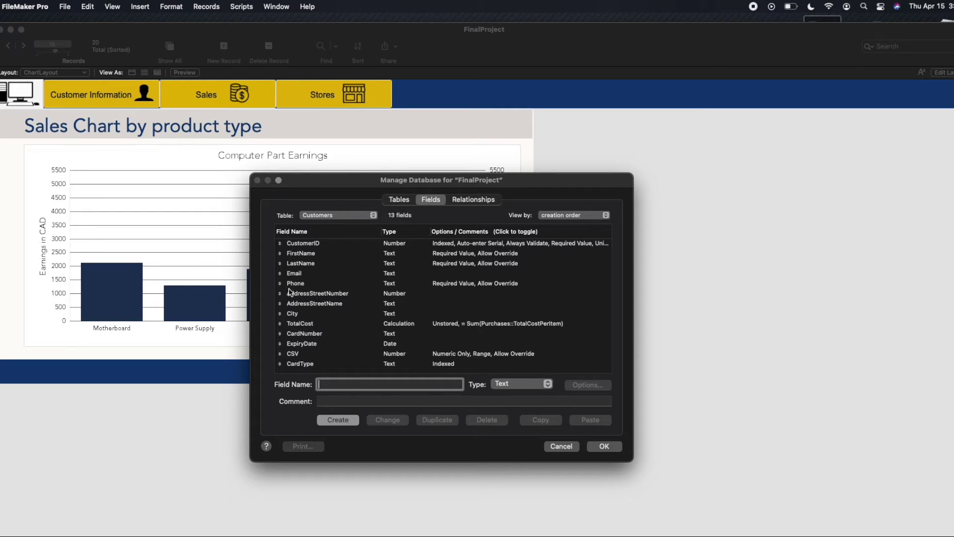
click(329, 222)
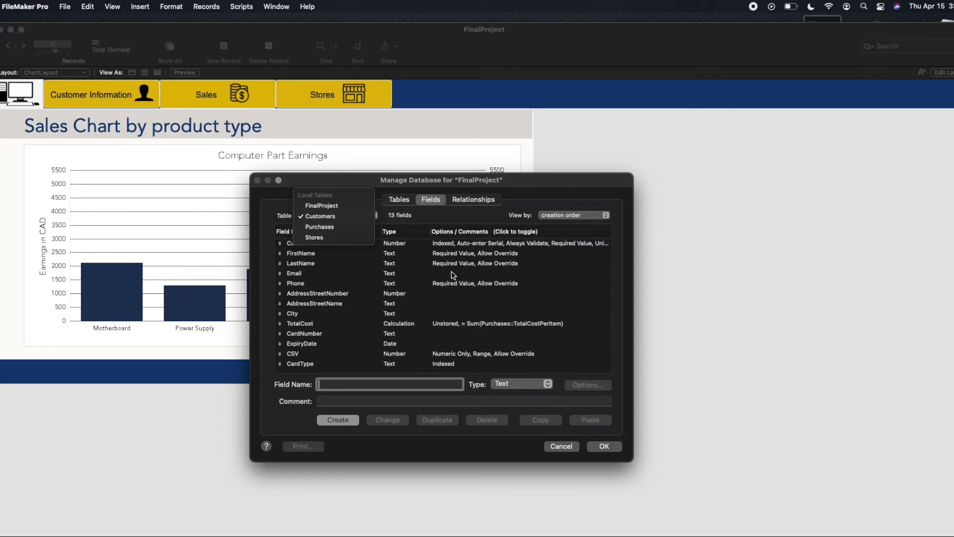
click(507, 232)
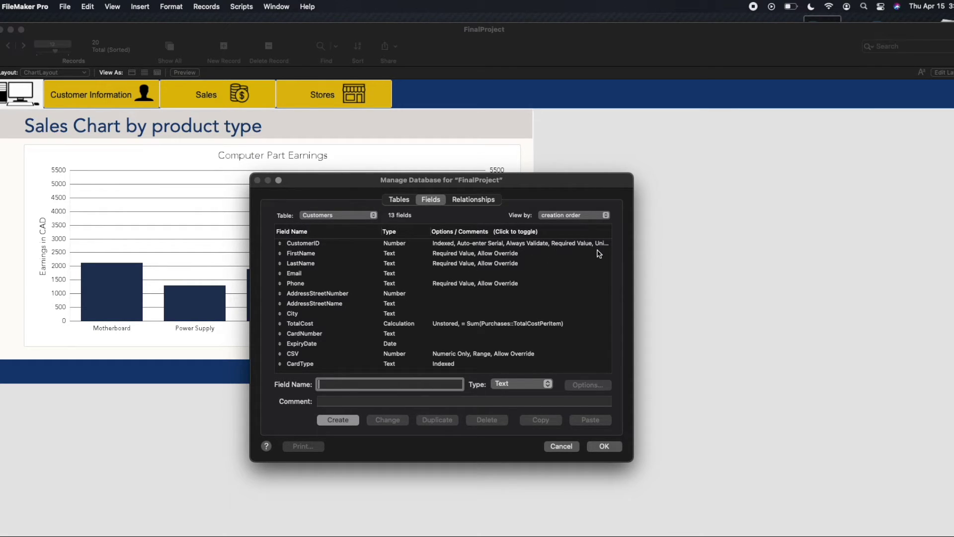
click(332, 216)
click(328, 206)
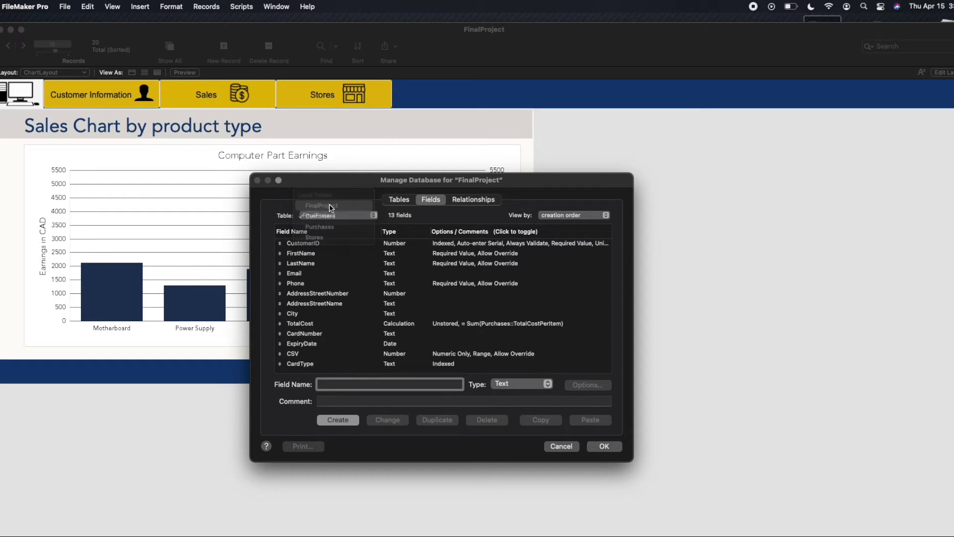
click(328, 217)
click(326, 242)
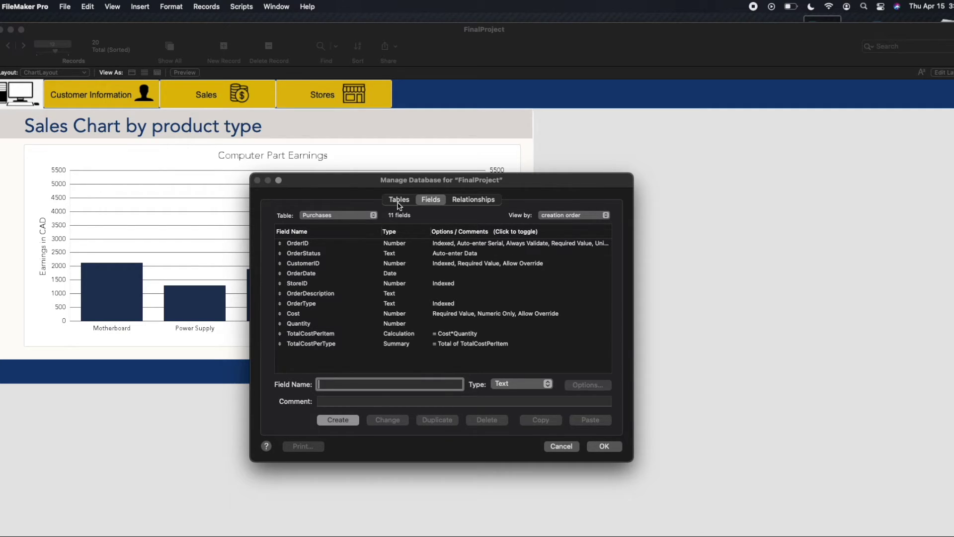
click(364, 216)
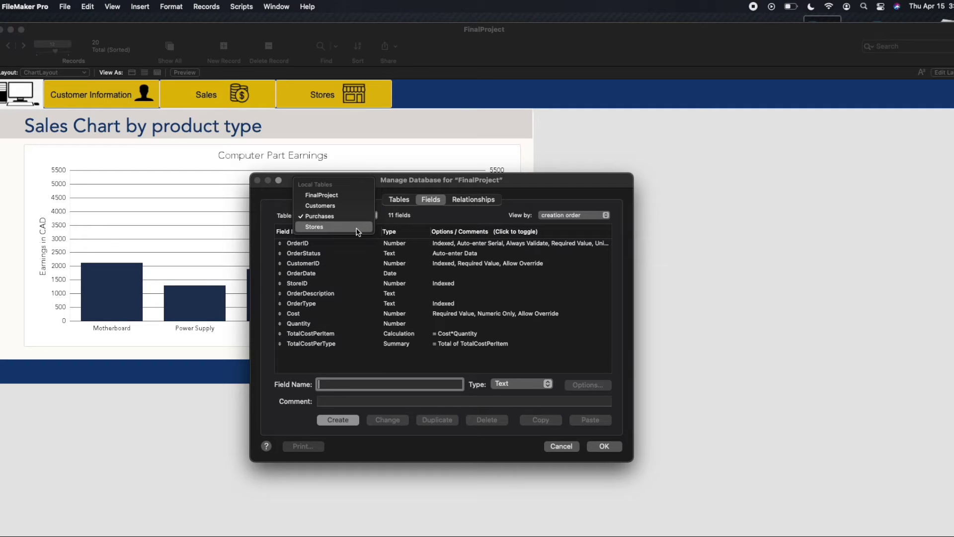
click(358, 228)
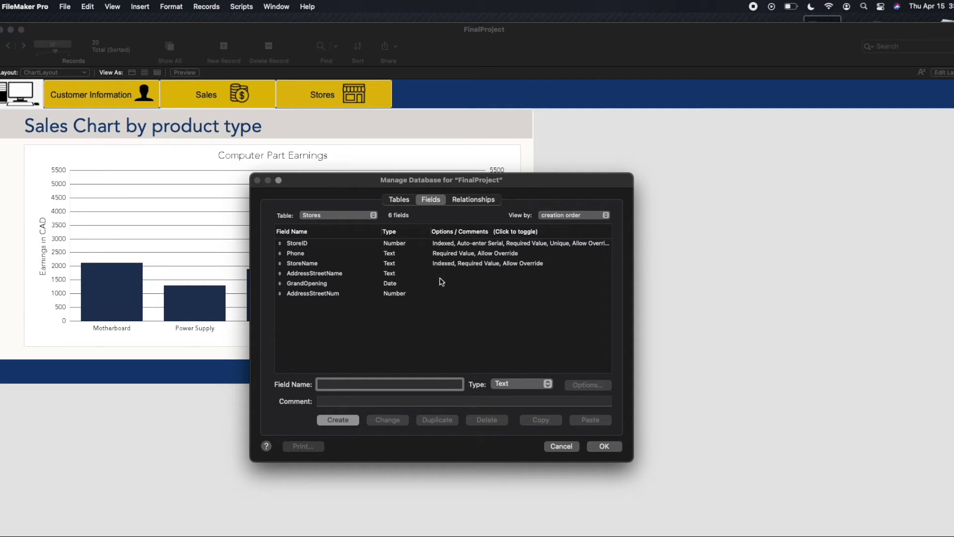
Glance at the tables overview, then review Purchases and finally the 13 Customers fields.
click(399, 200)
click(429, 199)
click(357, 215)
click(348, 205)
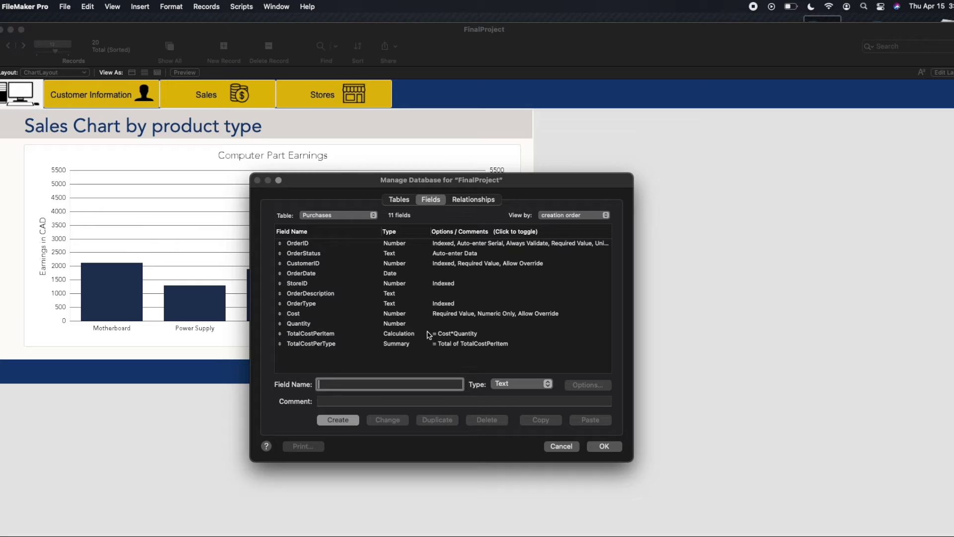
click(352, 216)
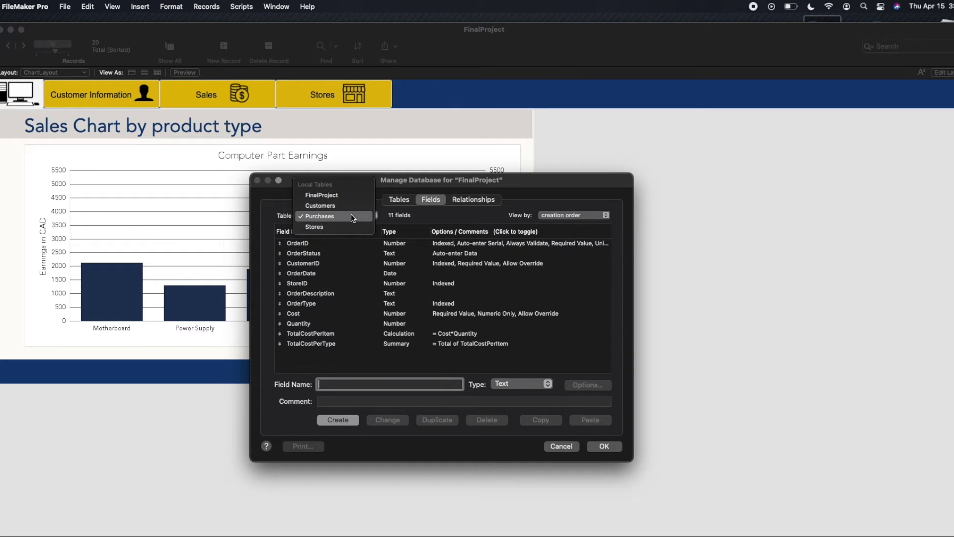
click(348, 206)
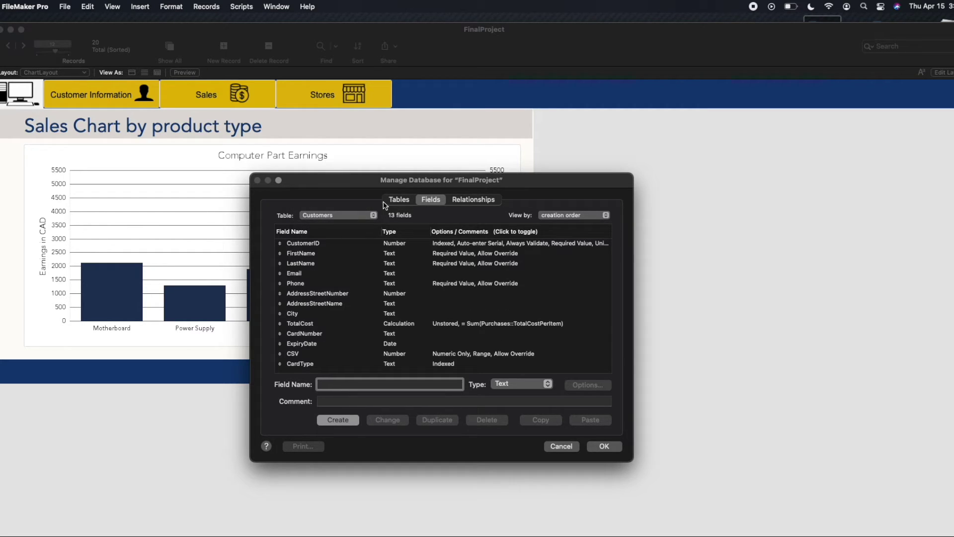
scroll(372, 288, down, 1)
Close Manage Database, return to Customer Information and Entry, and begin a blank find request.
click(596, 449)
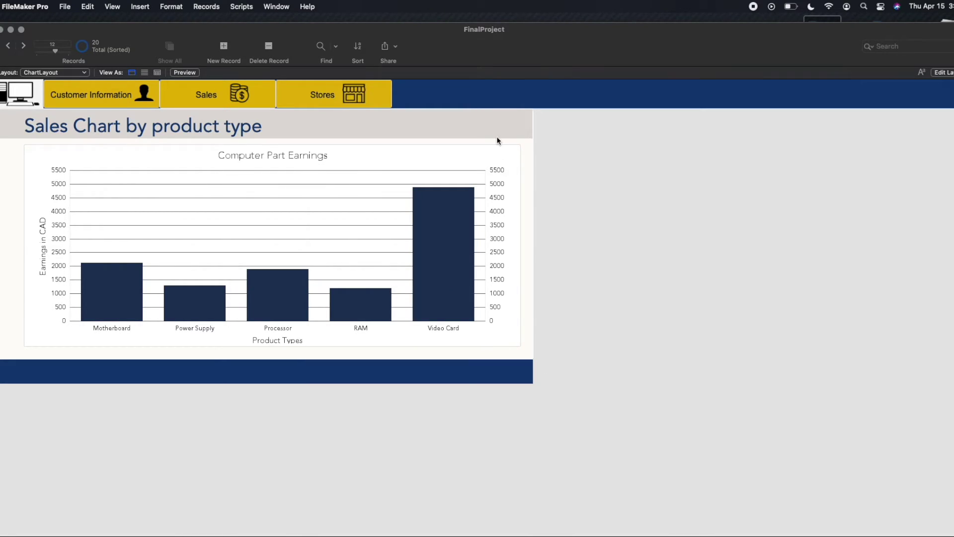
click(124, 82)
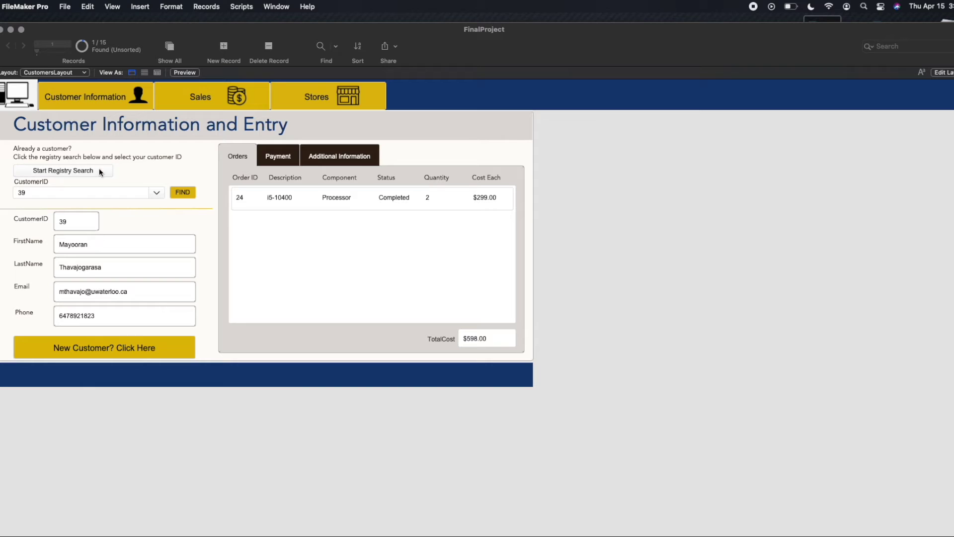
click(65, 172)
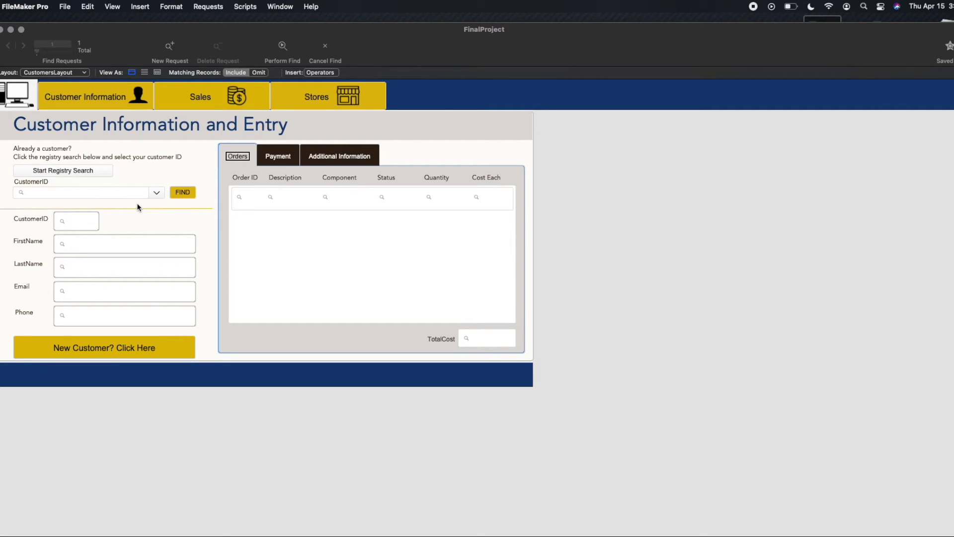
Find customer ID 4, showing the incomplete Thermaltake power supply order totalling $422.34.
click(225, 96)
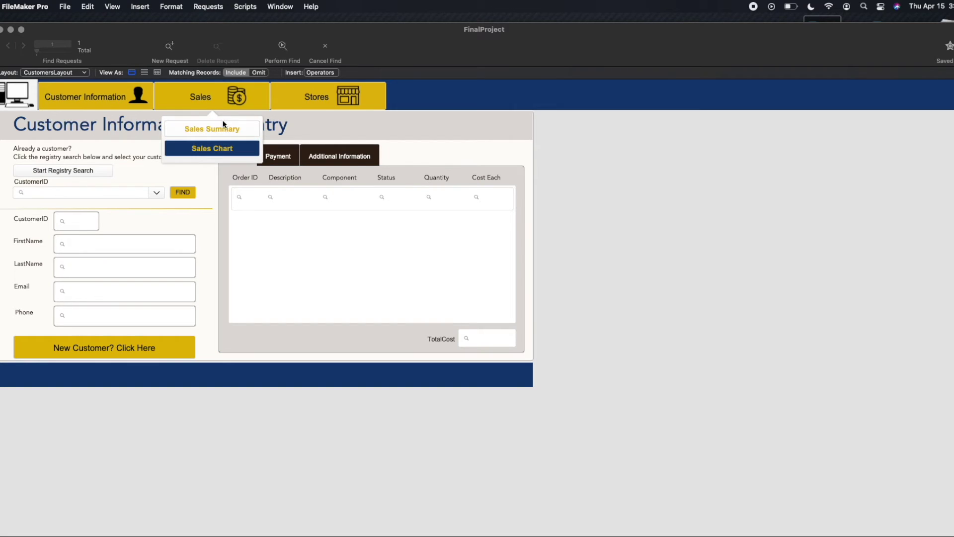
click(223, 128)
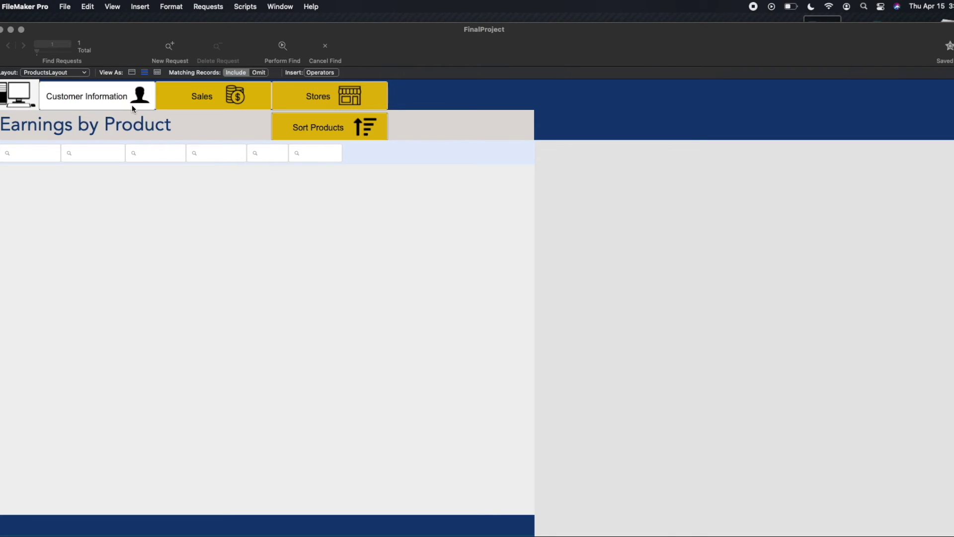
click(110, 99)
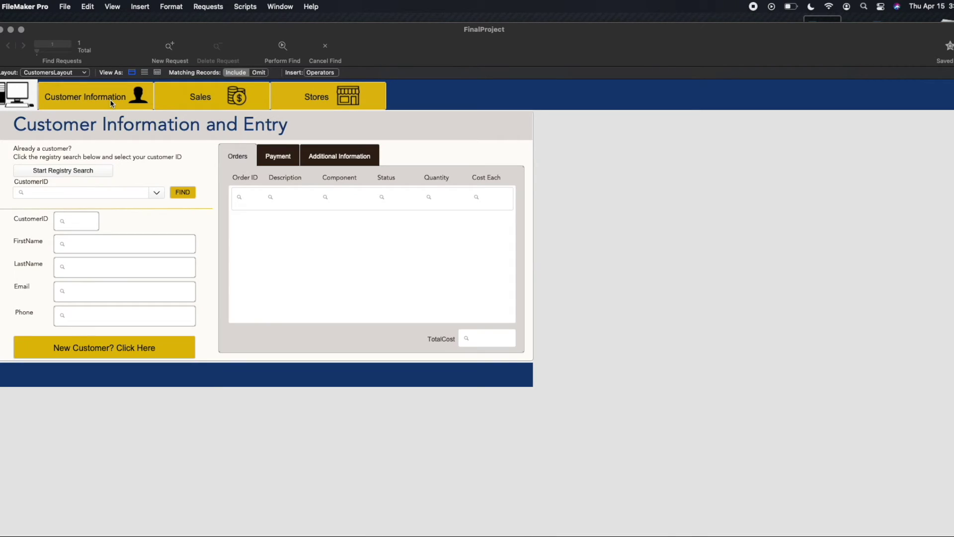
click(156, 193)
click(29, 209)
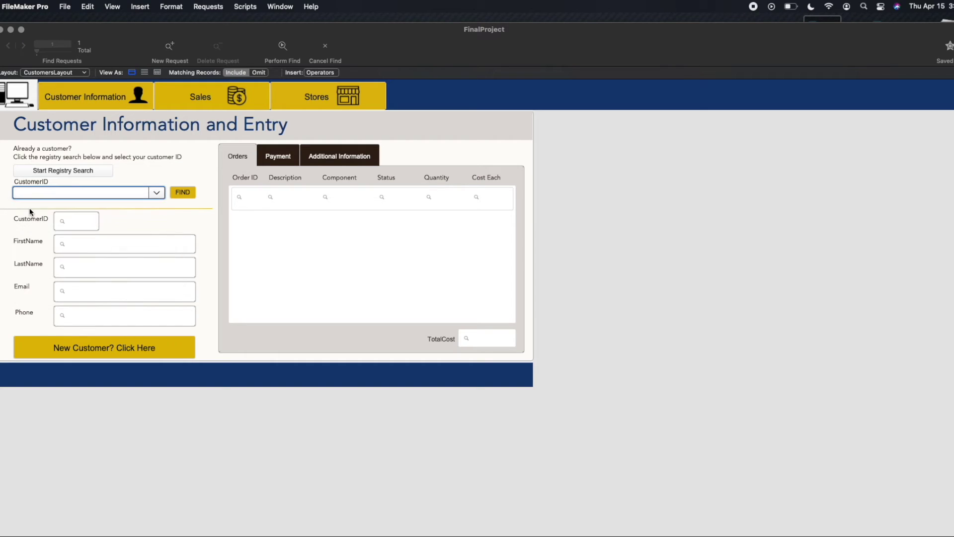
click(187, 192)
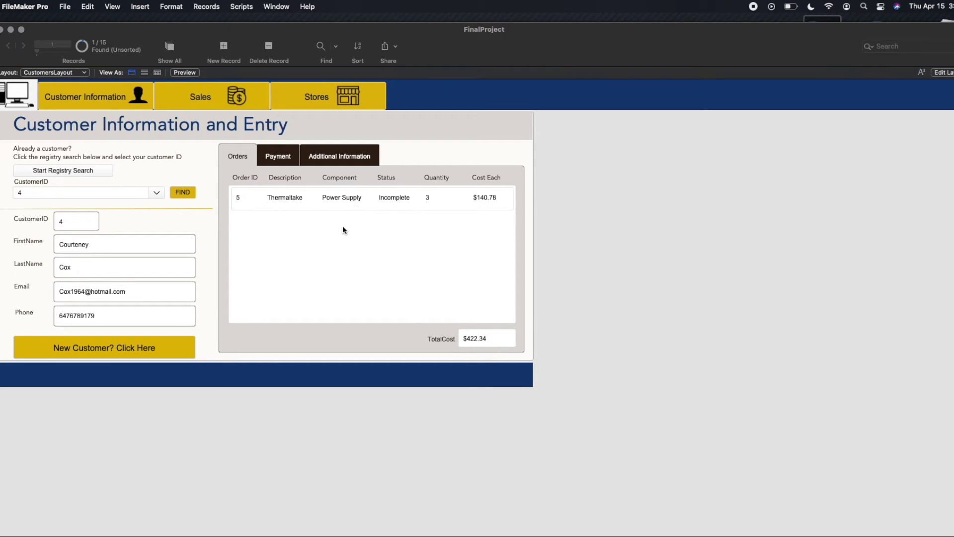
click(312, 198)
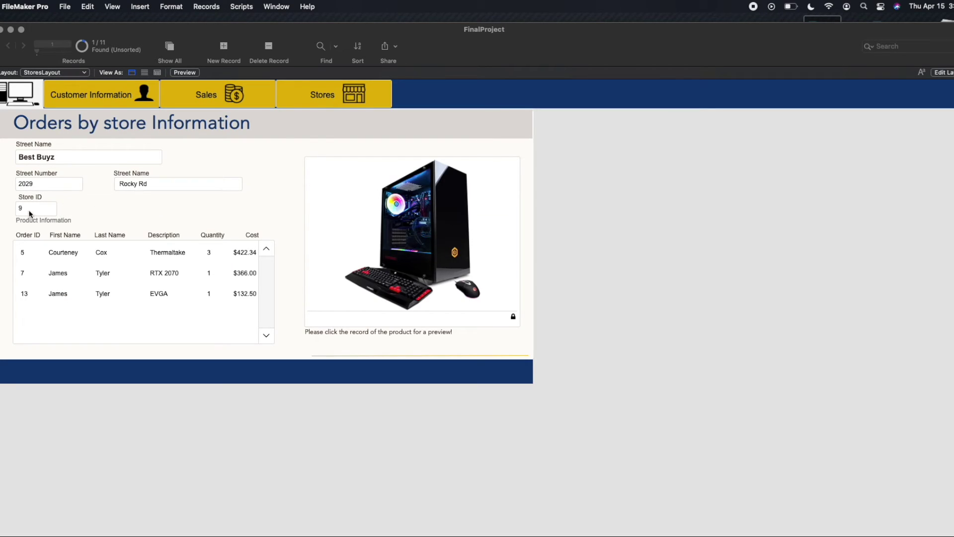